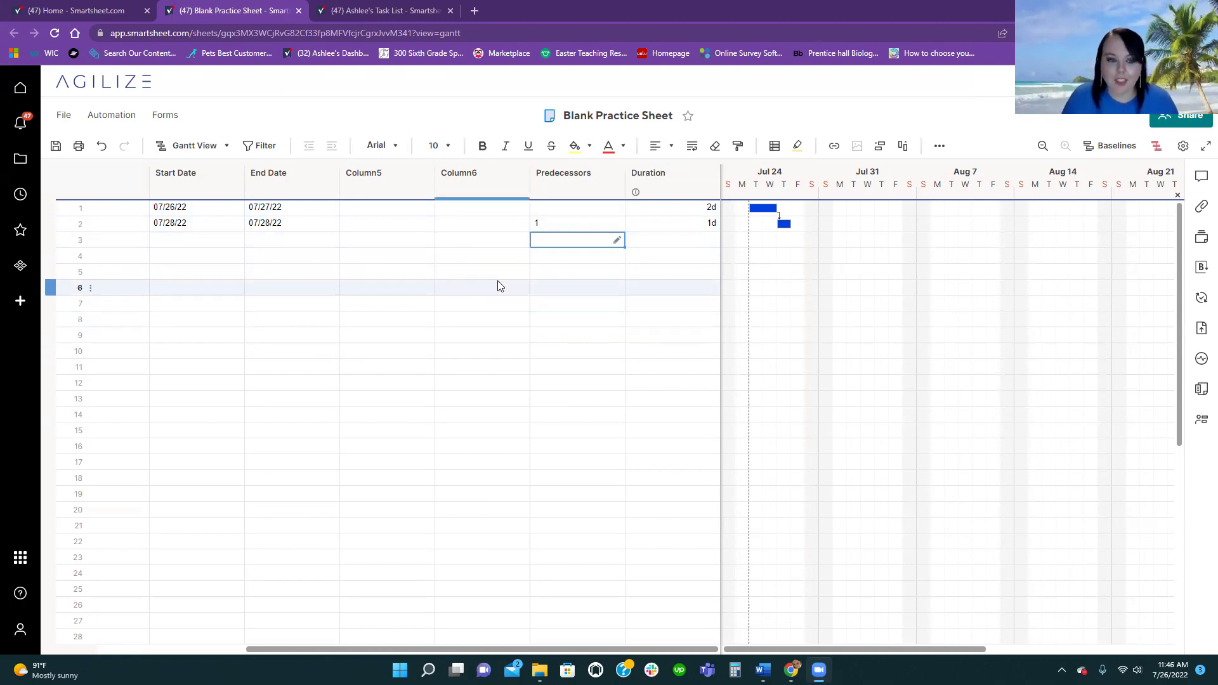
- Enter 1 as row 2's predecessor so its task follows row 1
{"action": "left_click", "coordinate": [560, 225]}
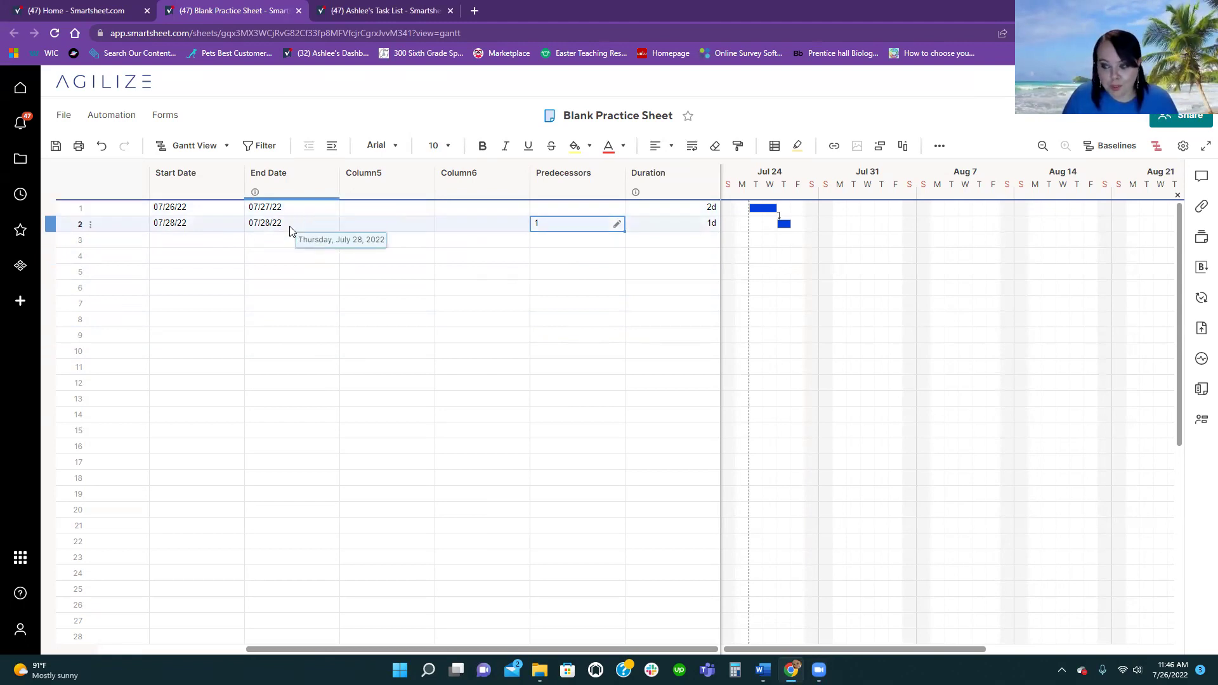
- Add a +3d lag to row 2's predecessor, making it 1FS +3d
{"action": "left_click", "coordinate": [267, 208]}
{"action": "double_click", "coordinate": [554, 224]}
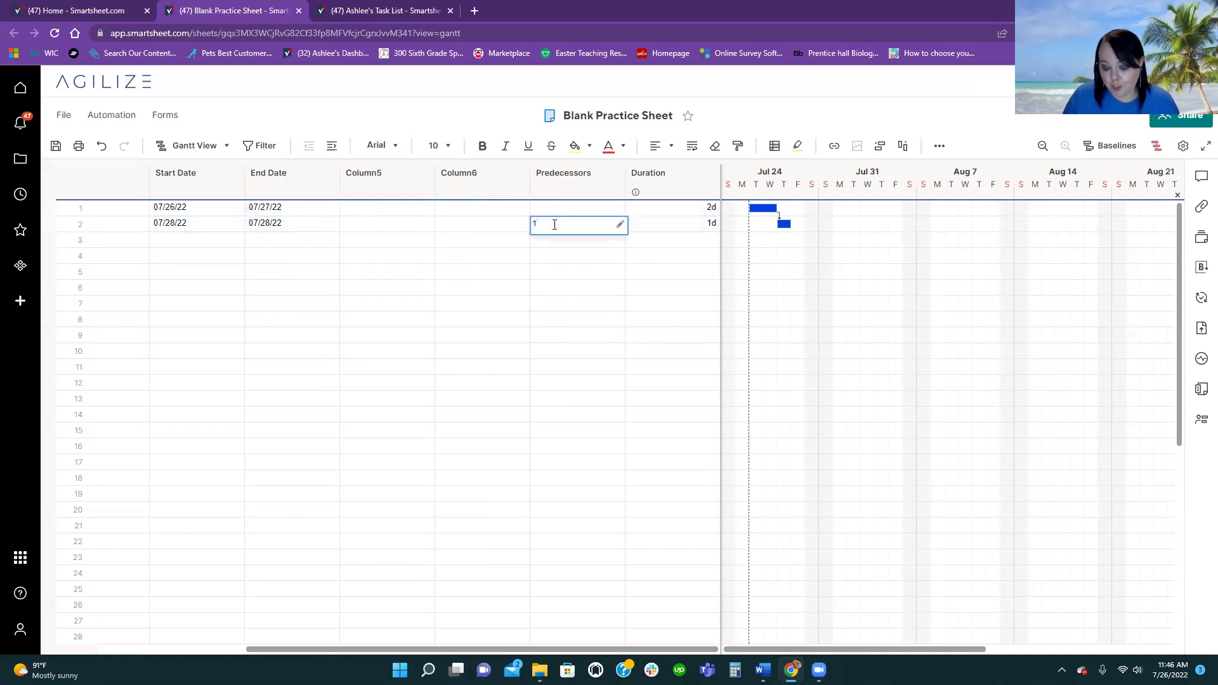
{"action": "type", "text": "+3d"}
{"action": "key", "text": "Return"}
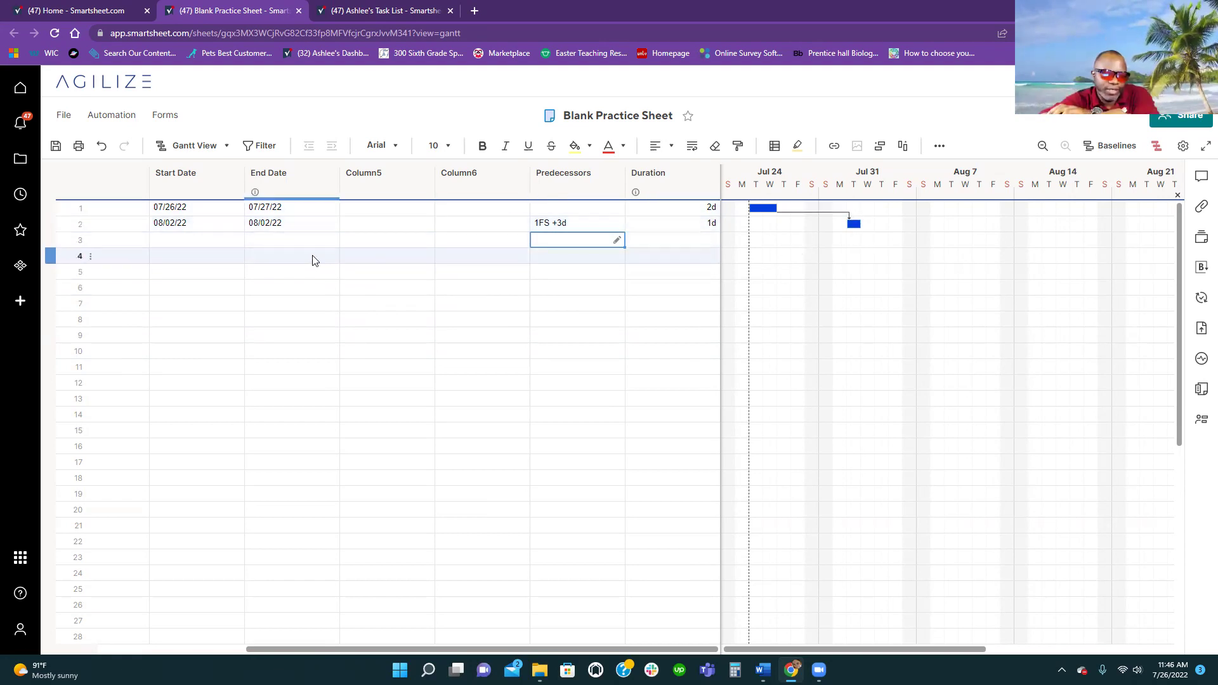
{"action": "left_click_drag", "start_coordinate": [212, 229], "coordinate": [271, 227]}
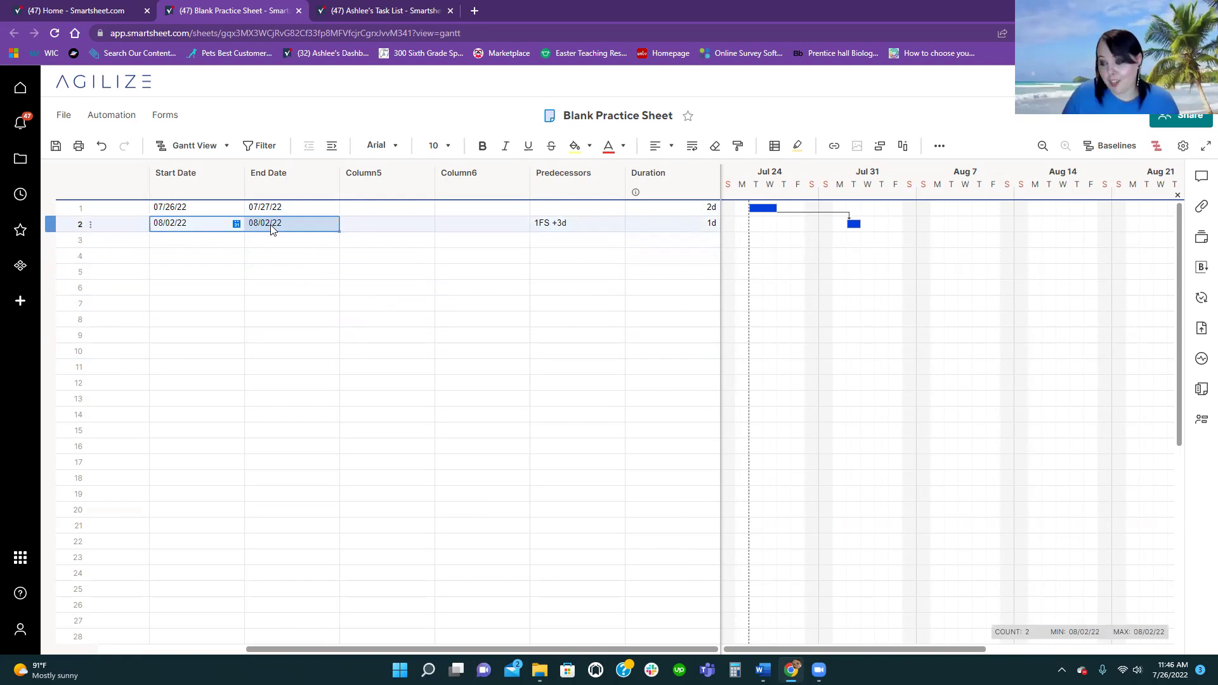
{"action": "left_click", "coordinate": [388, 257]}
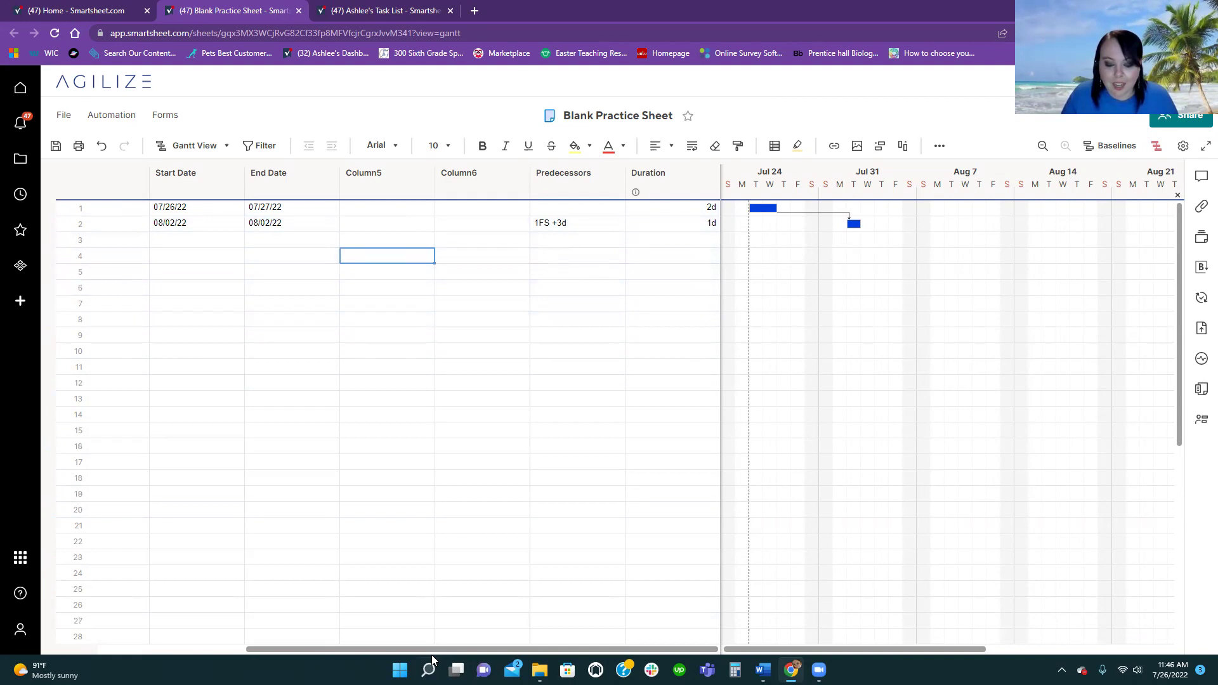
{"action": "left_click_drag", "start_coordinate": [431, 650], "coordinate": [287, 614]}
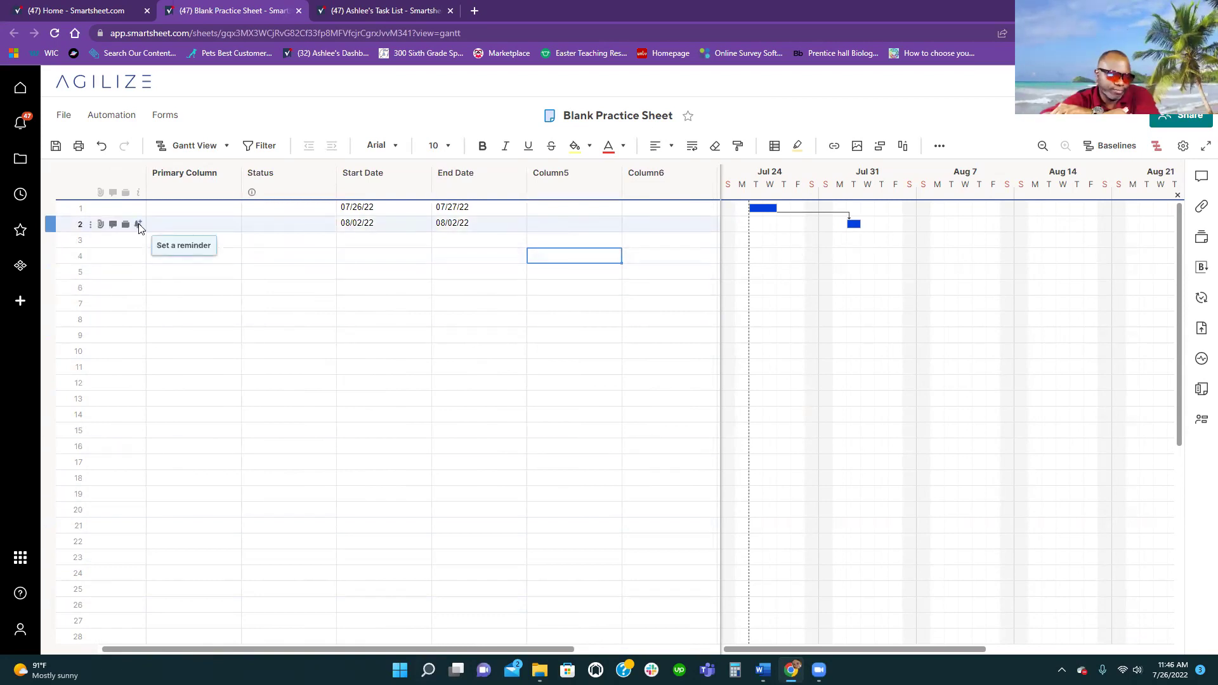
{"action": "left_click", "coordinate": [400, 230]}
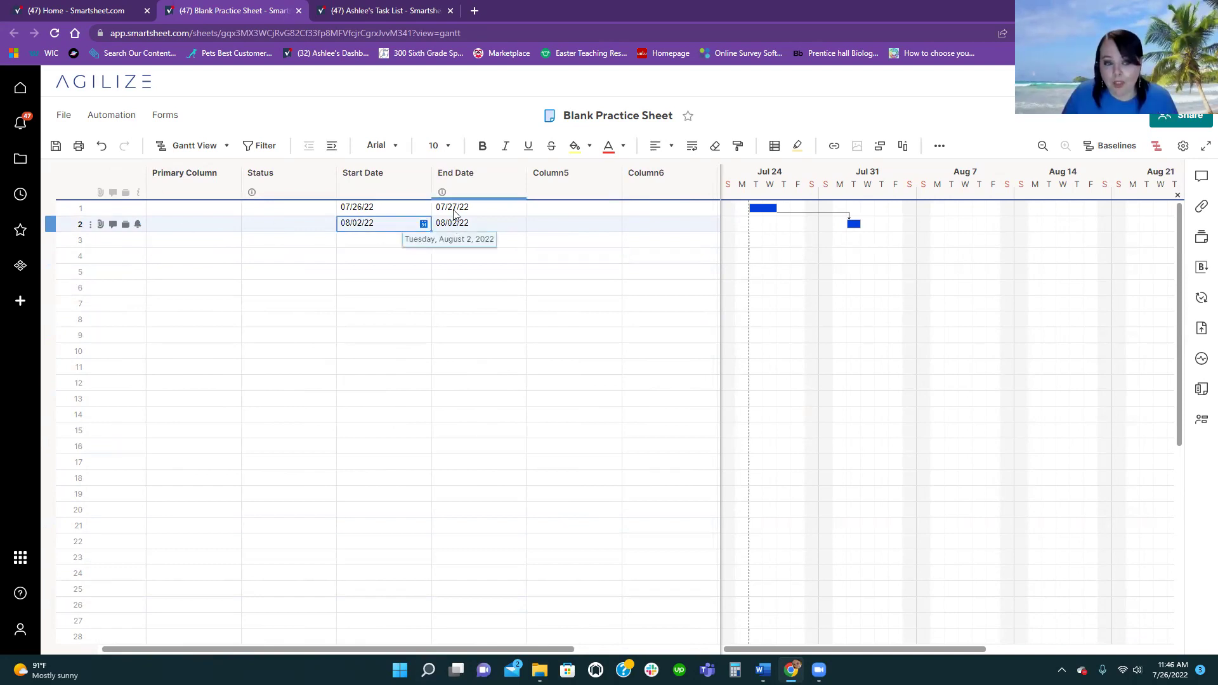
{"action": "left_click", "coordinate": [402, 209]}
{"action": "left_click", "coordinate": [398, 230]}
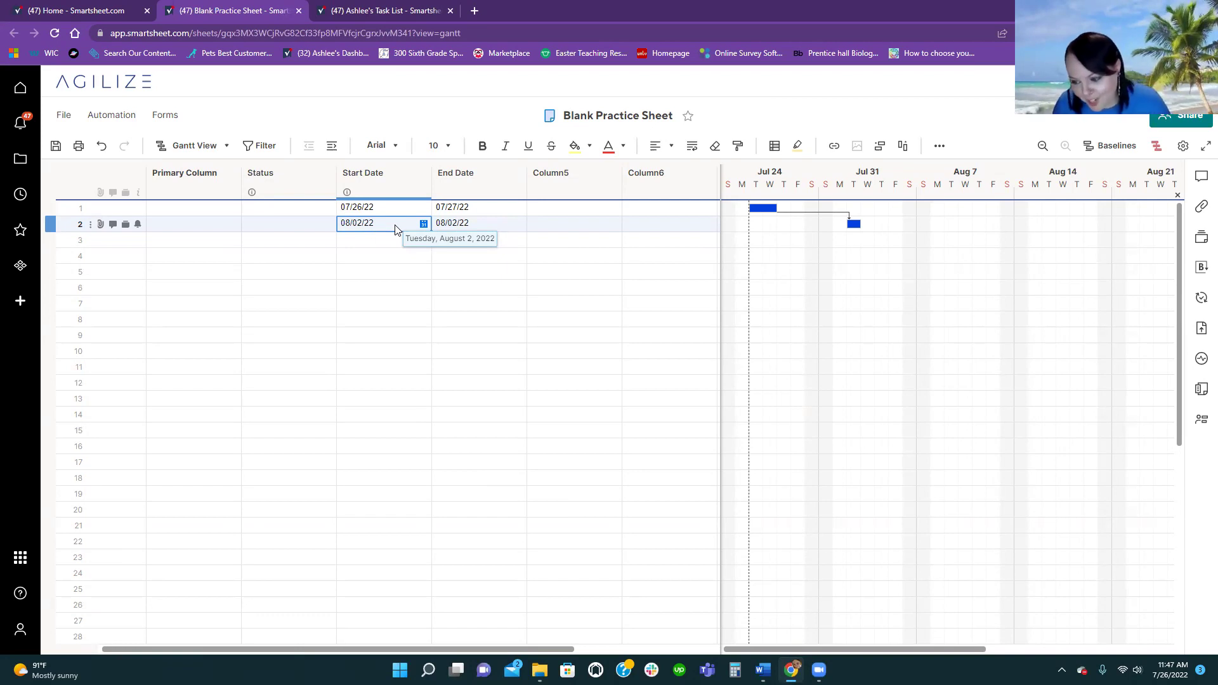
{"action": "left_click", "coordinate": [413, 294]}
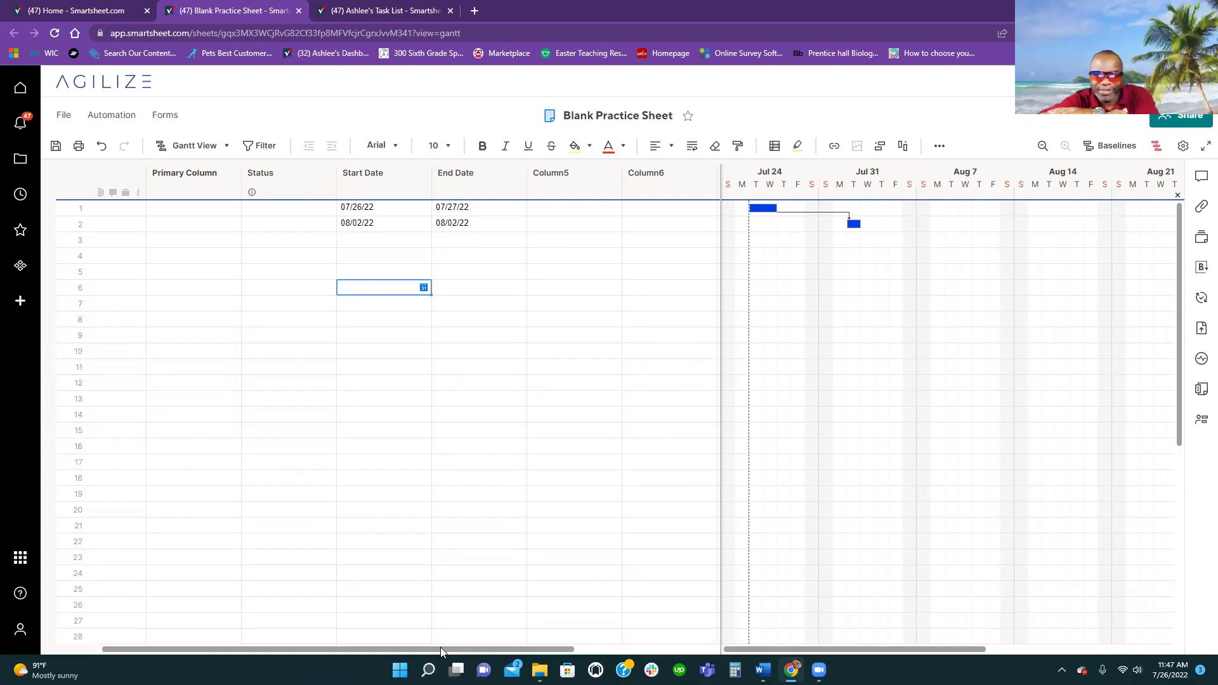
- Change row 2's predecessor to 1FS -3d, moving its start to 07/25/22
{"action": "left_click_drag", "start_coordinate": [442, 646], "coordinate": [550, 644]}
{"action": "left_click", "coordinate": [609, 223]}
{"action": "double_click", "coordinate": [600, 221]}
{"action": "type", "text": "3d"}
{"action": "key", "text": "Left"}
{"action": "key", "text": "Left"}
{"action": "type", "text": "-"}
{"action": "key", "text": "Return"}
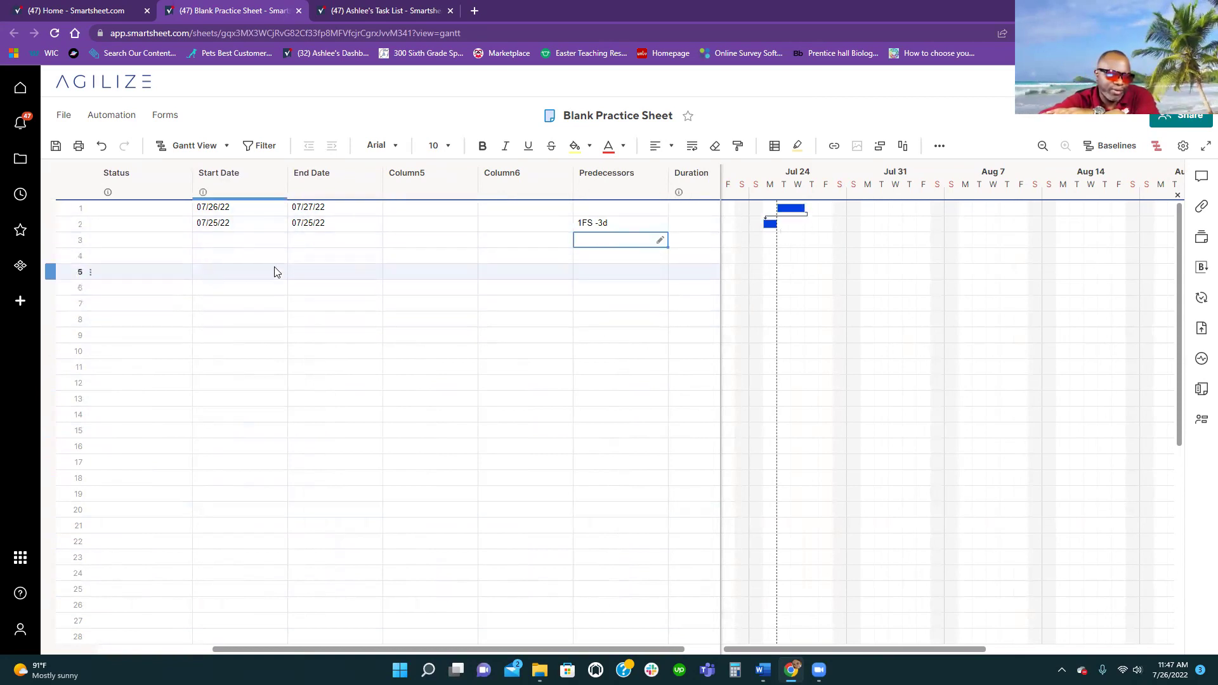
{"action": "left_click", "coordinate": [406, 179]}
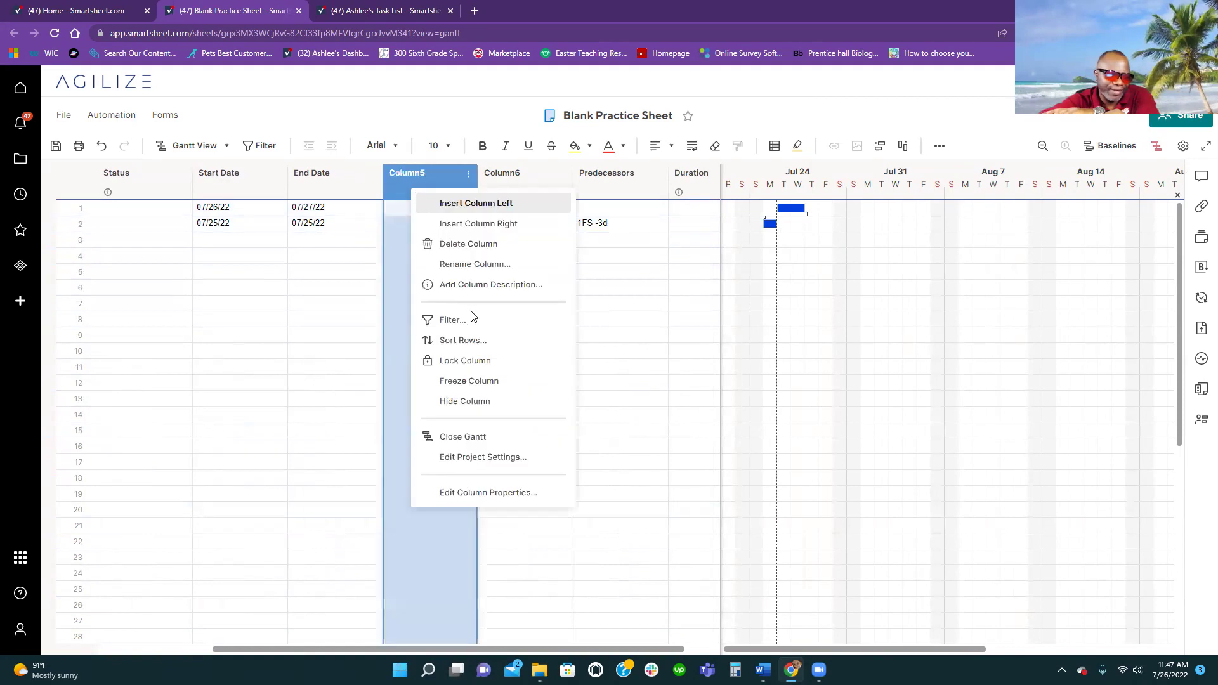
- Make Column5 a Dropdown list named Status 2 with Approved, Not Approved and On Hold
{"action": "left_click", "coordinate": [481, 493]}
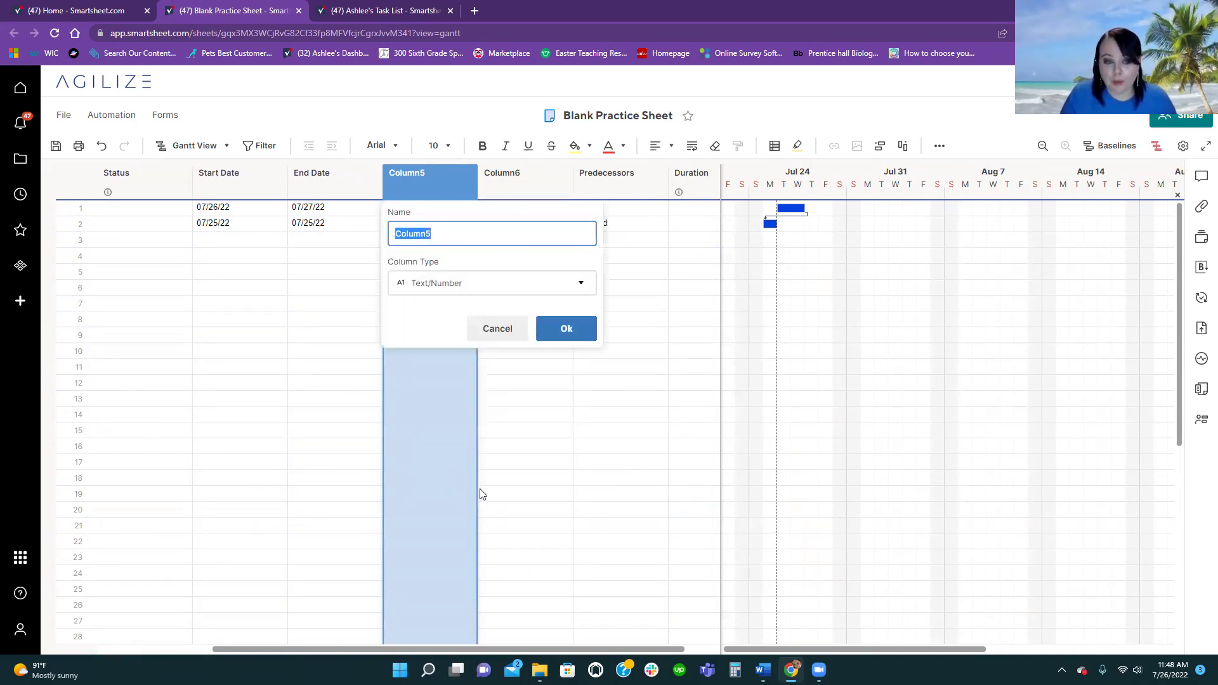
{"action": "left_click", "coordinate": [490, 291]}
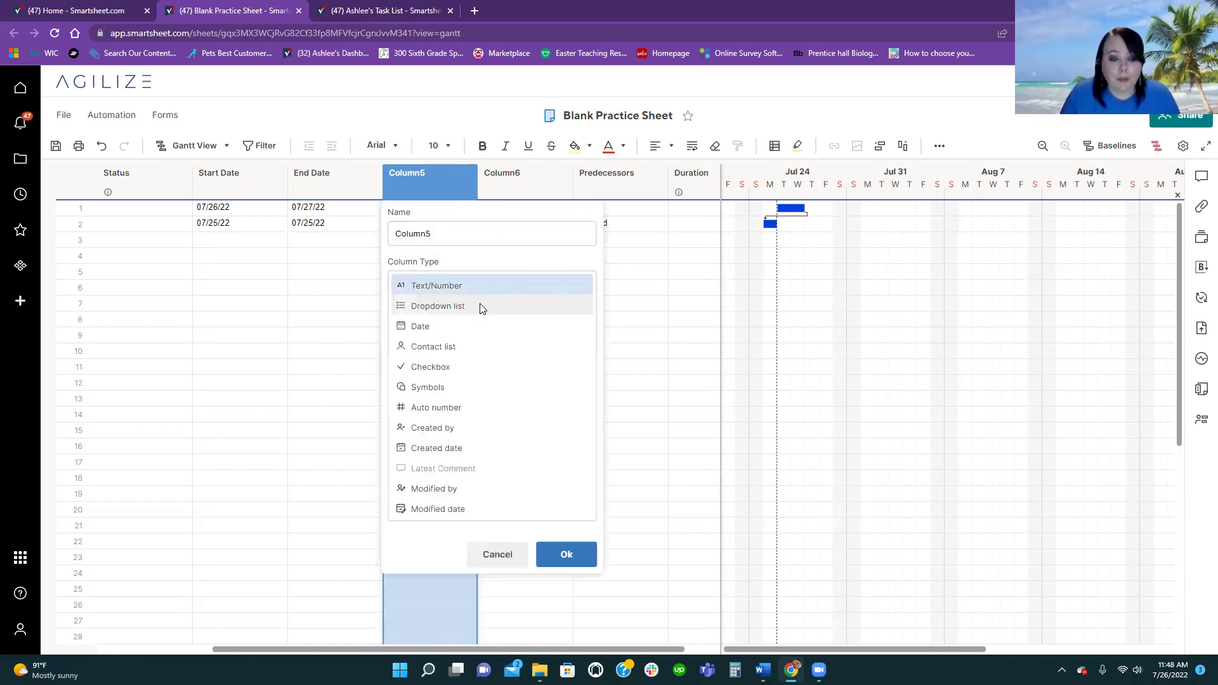
{"action": "left_click", "coordinate": [480, 304]}
{"action": "left_click", "coordinate": [460, 235]}
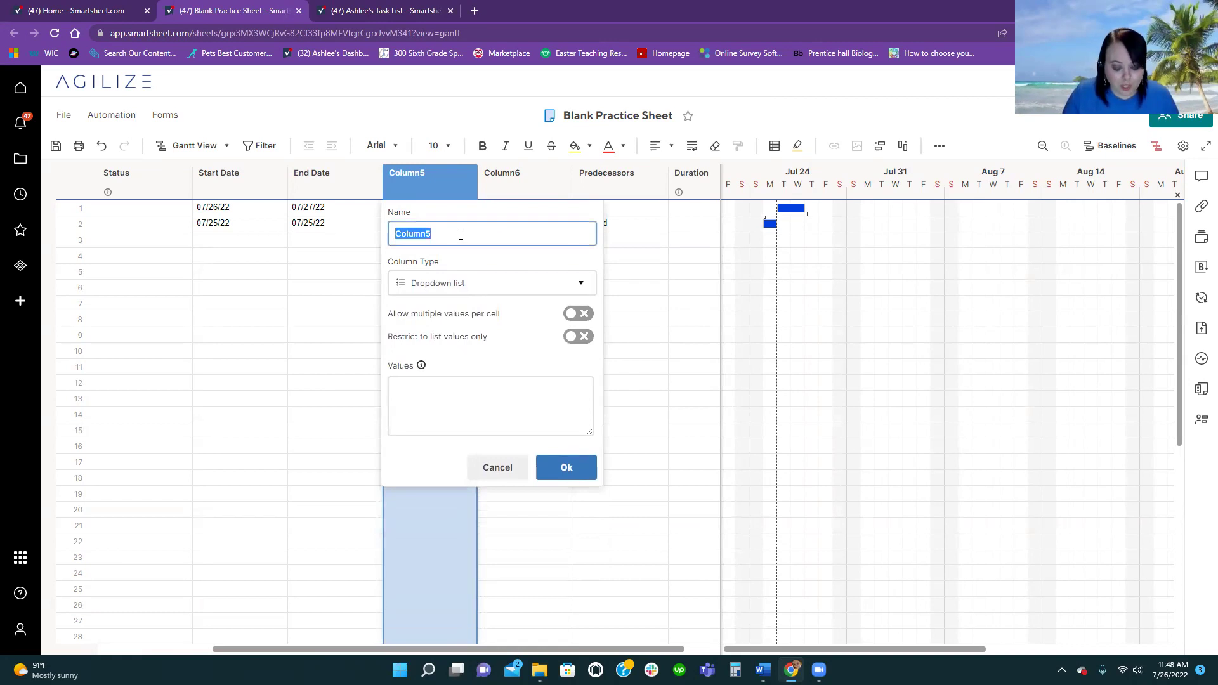
{"action": "type", "text": "Status 2"}
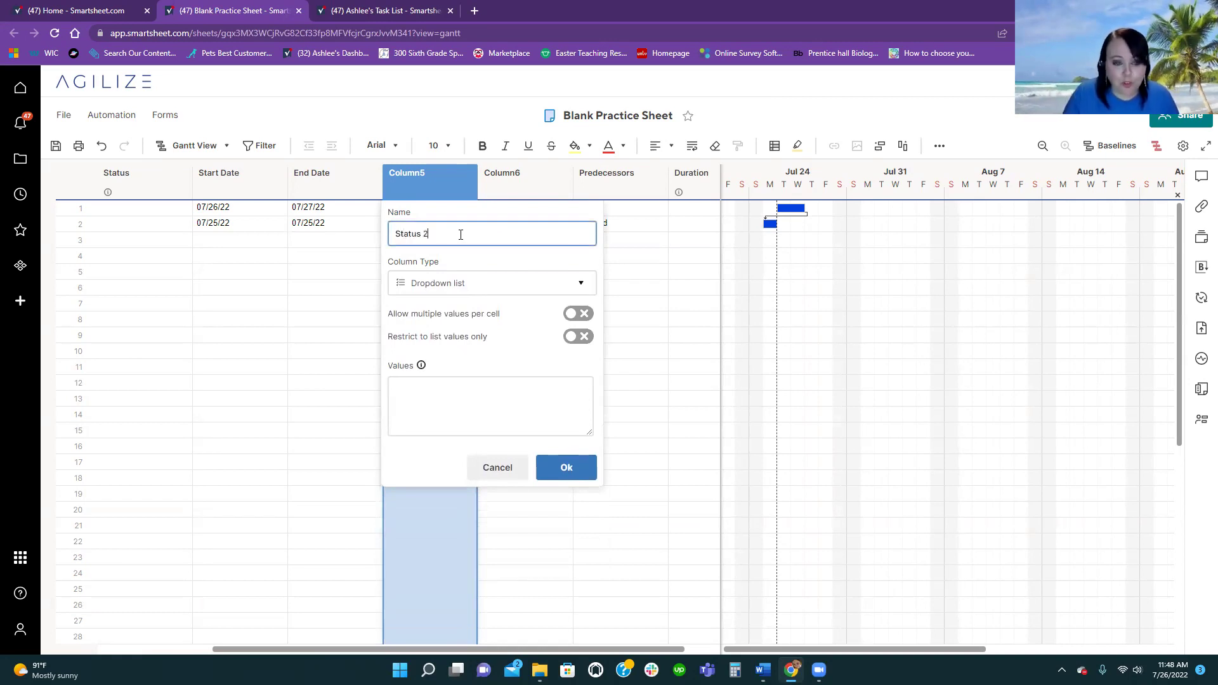
{"action": "left_click", "coordinate": [443, 390]}
{"action": "type", "text": "Appro"}
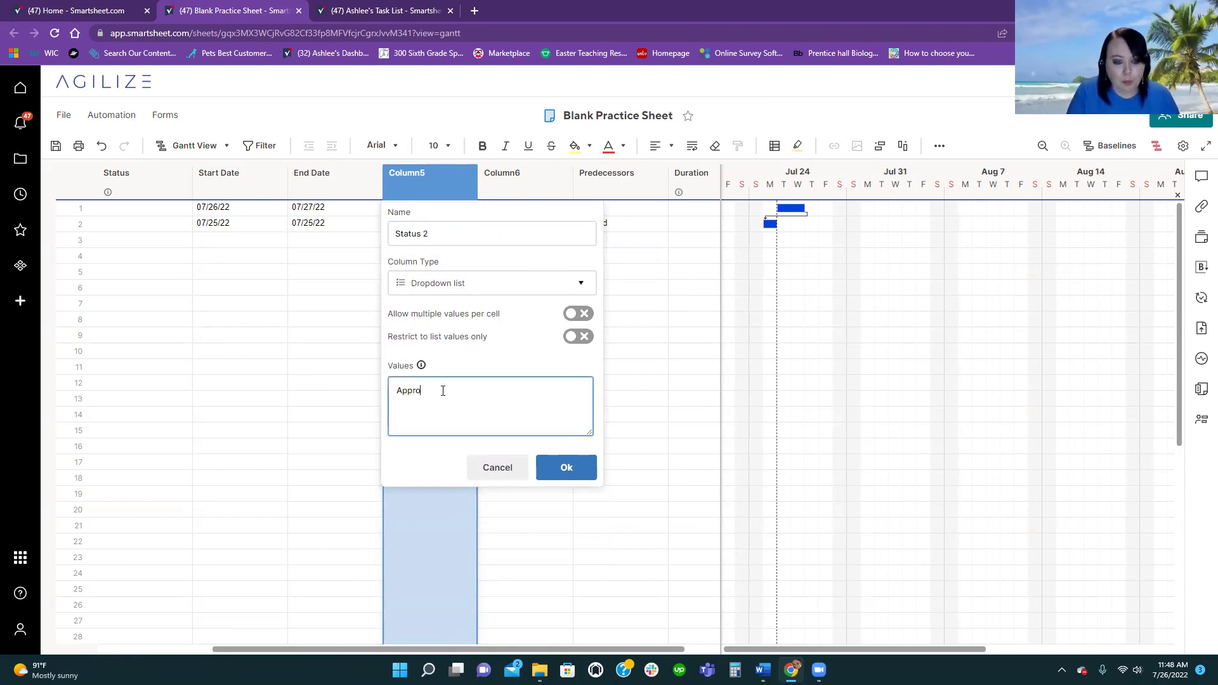
{"action": "type", "text": "ved"}
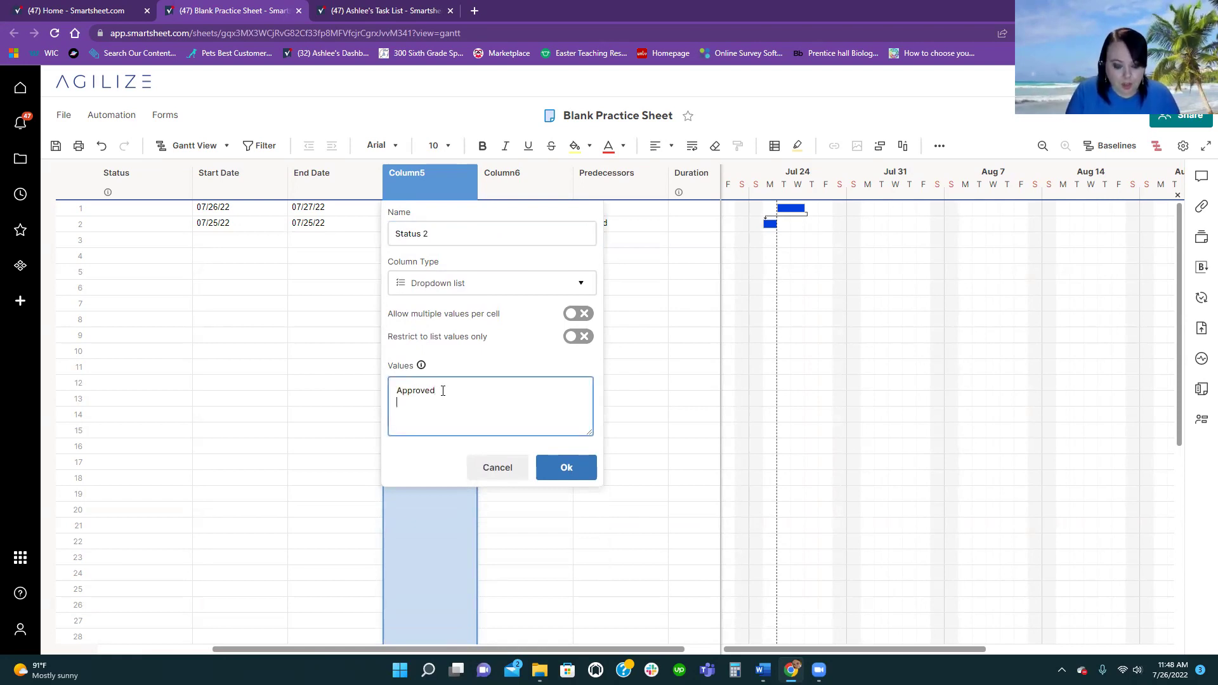
{"action": "key", "text": "Return"}
{"action": "type", "text": "Not Approved "}
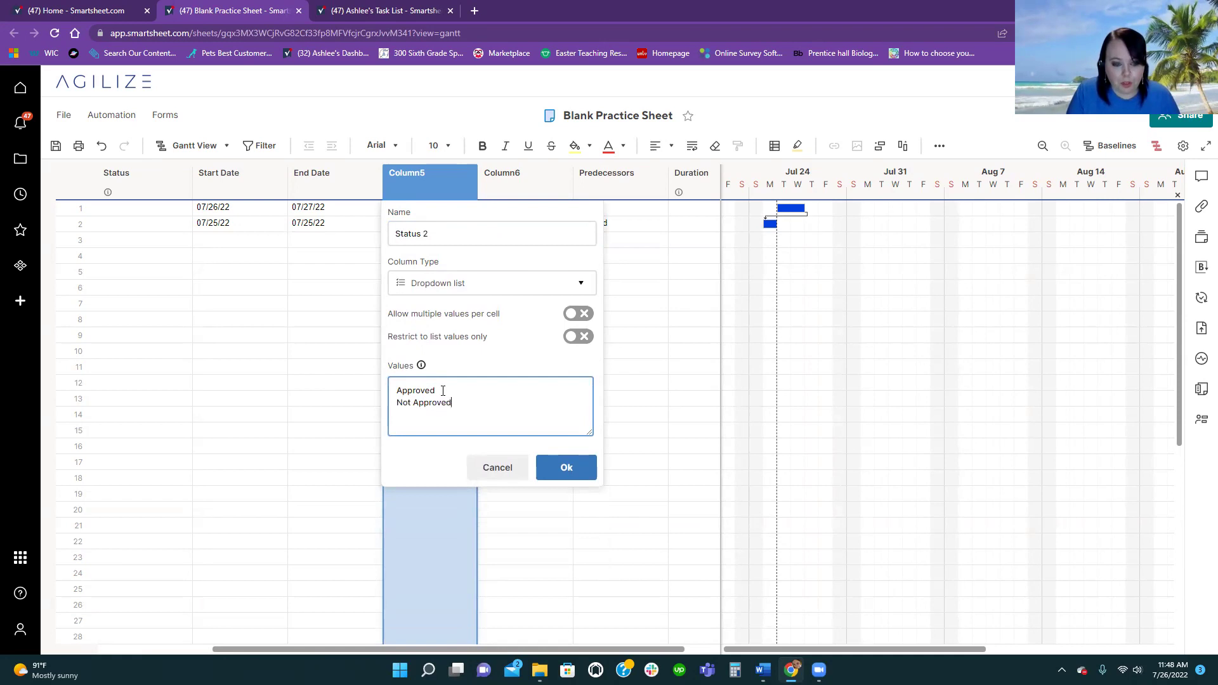
{"action": "type", "text": "On H"}
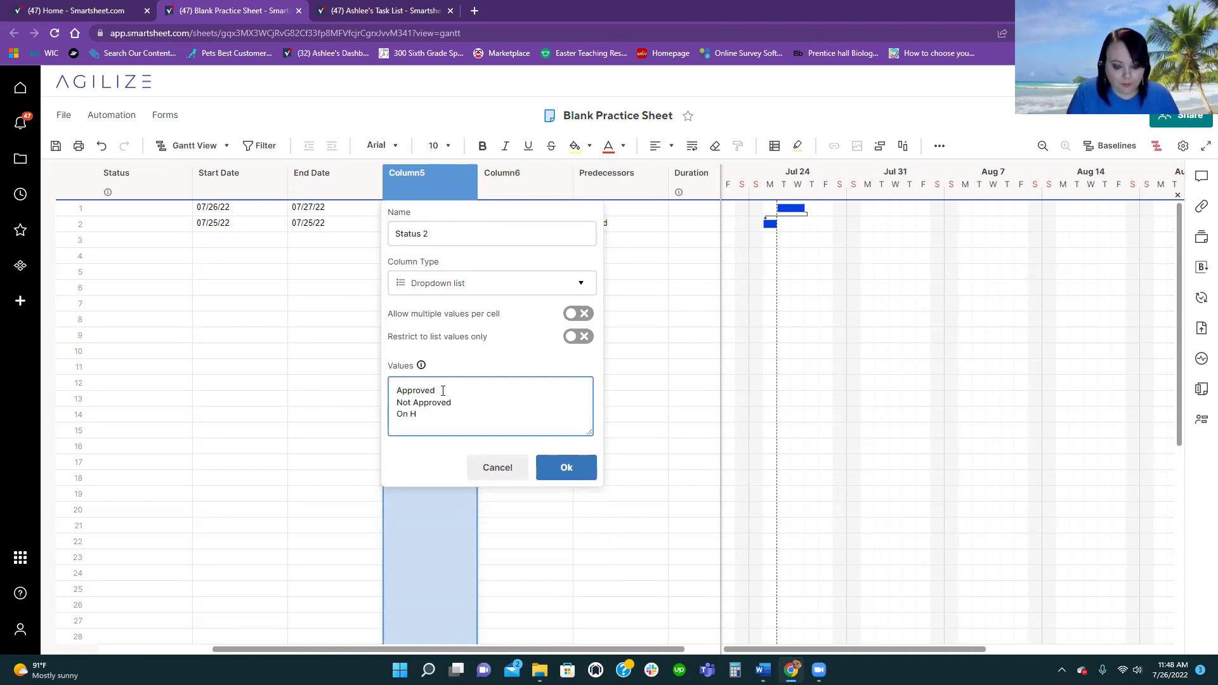
{"action": "type", "text": "old"}
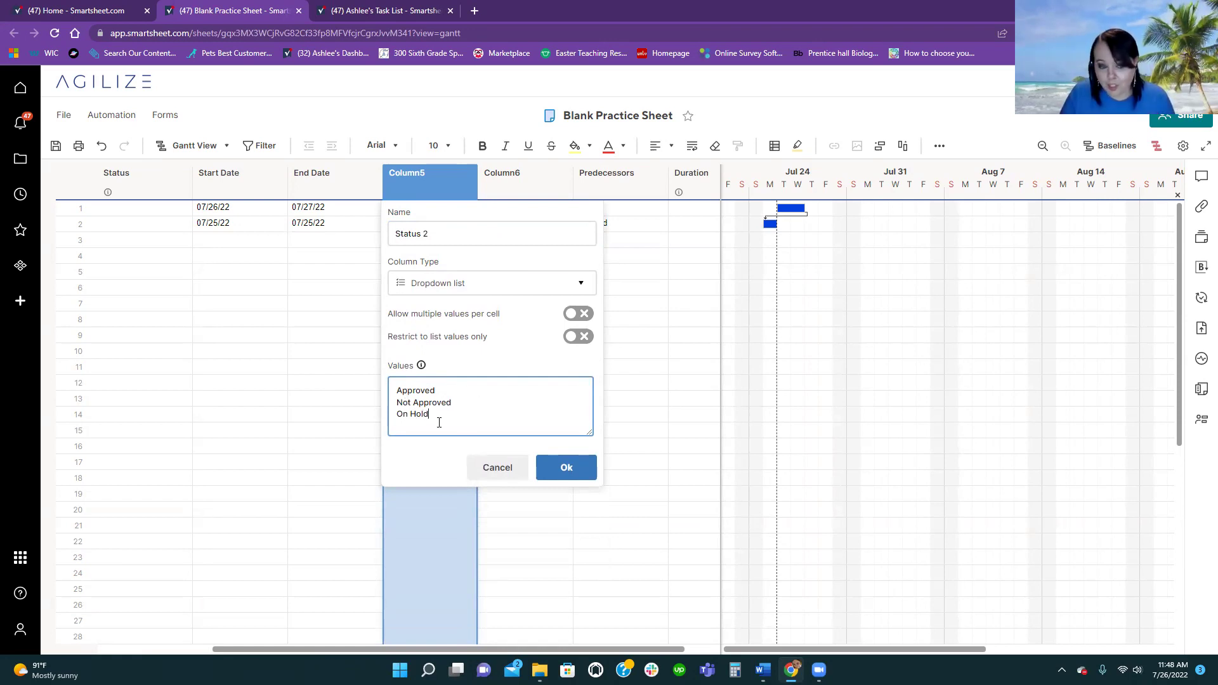
{"action": "left_click_drag", "start_coordinate": [441, 420], "coordinate": [397, 391]}
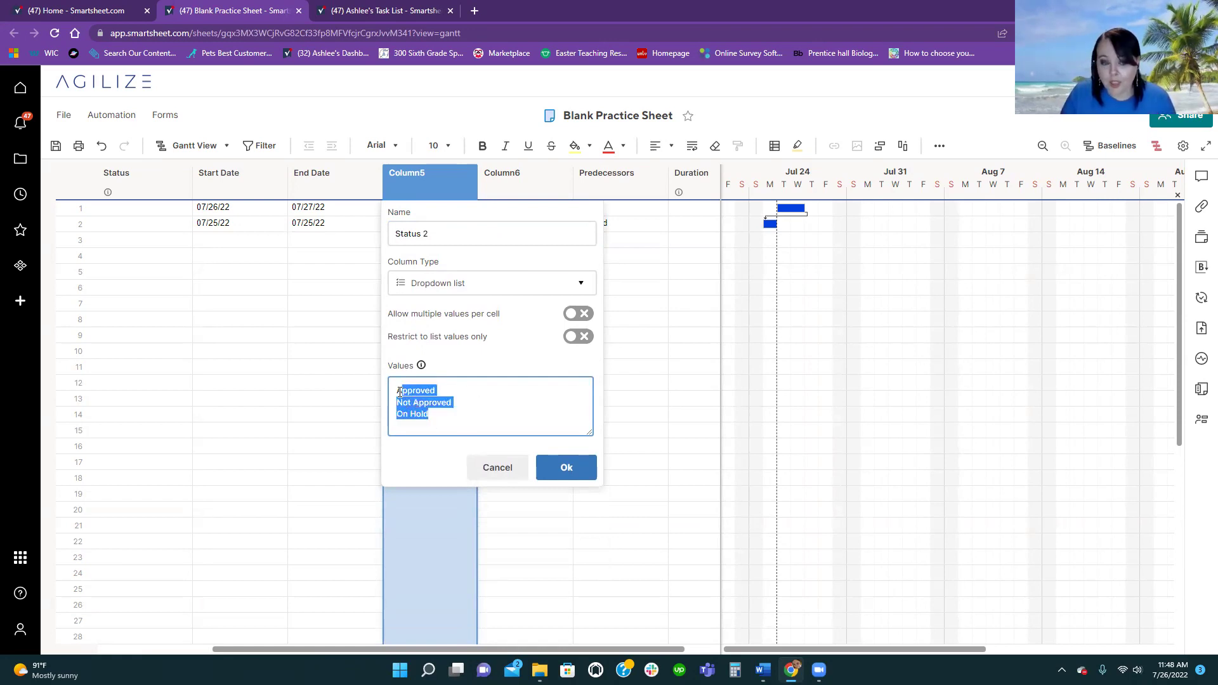
{"action": "left_click", "coordinate": [439, 415]}
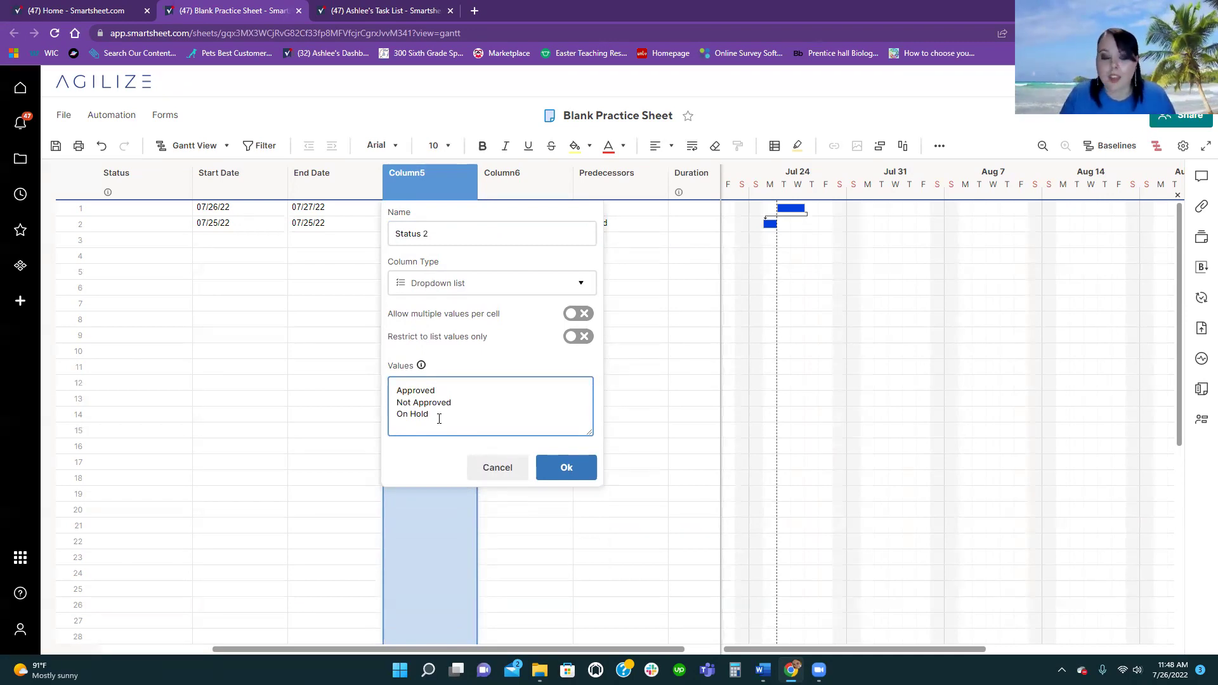
- Set row 1's Status 2 to Approved and row 2's to Not Approved, then save
{"action": "left_click", "coordinate": [559, 467]}
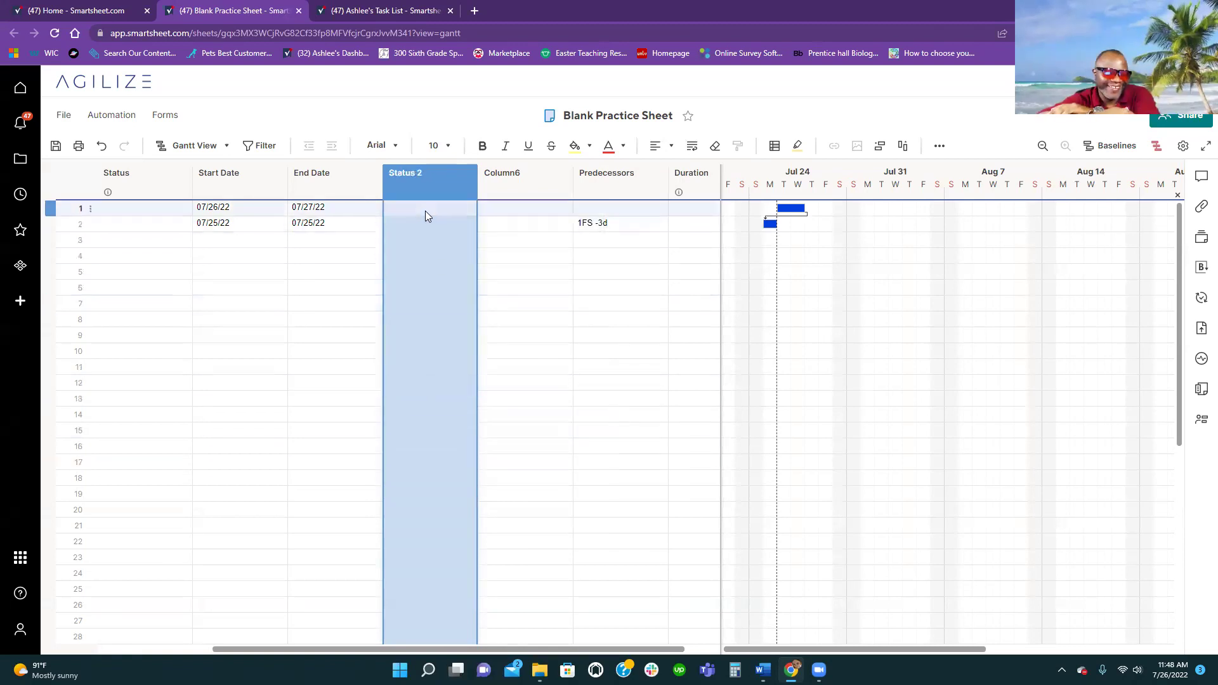
{"action": "left_click", "coordinate": [426, 211]}
{"action": "left_click", "coordinate": [470, 208]}
{"action": "left_click", "coordinate": [466, 226]}
{"action": "left_click", "coordinate": [468, 226]}
{"action": "left_click", "coordinate": [471, 224]}
{"action": "left_click", "coordinate": [468, 251]}
{"action": "left_click", "coordinate": [425, 320]}
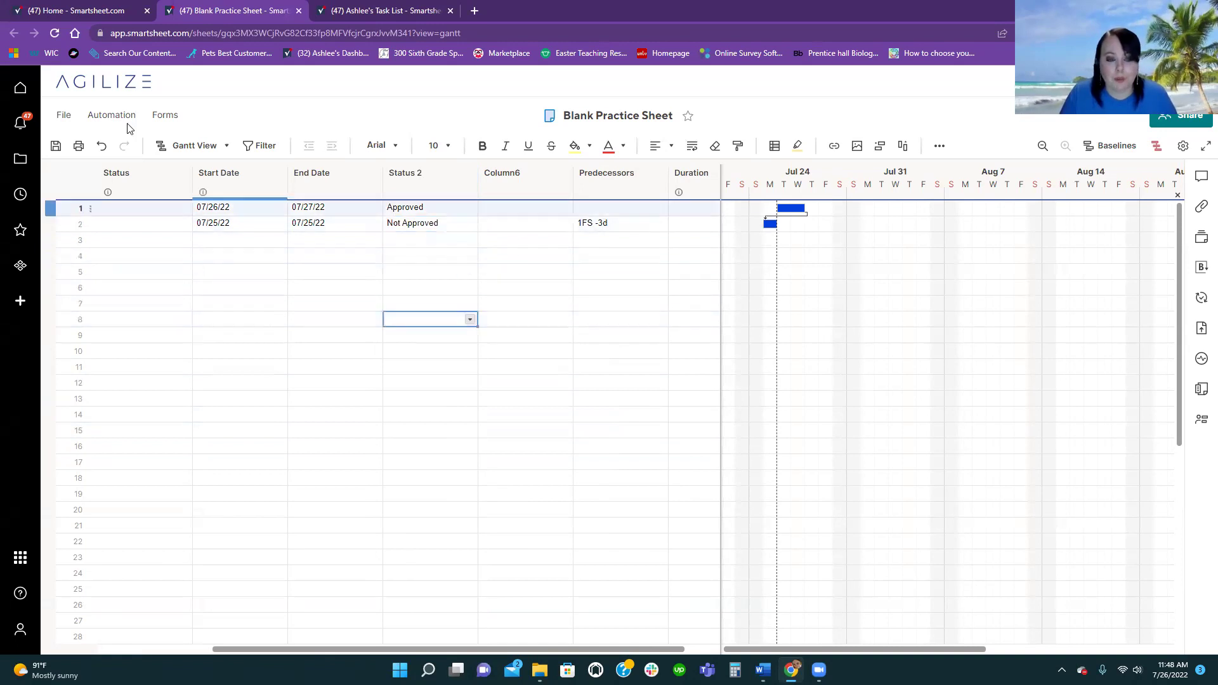
{"action": "left_click", "coordinate": [55, 148]}
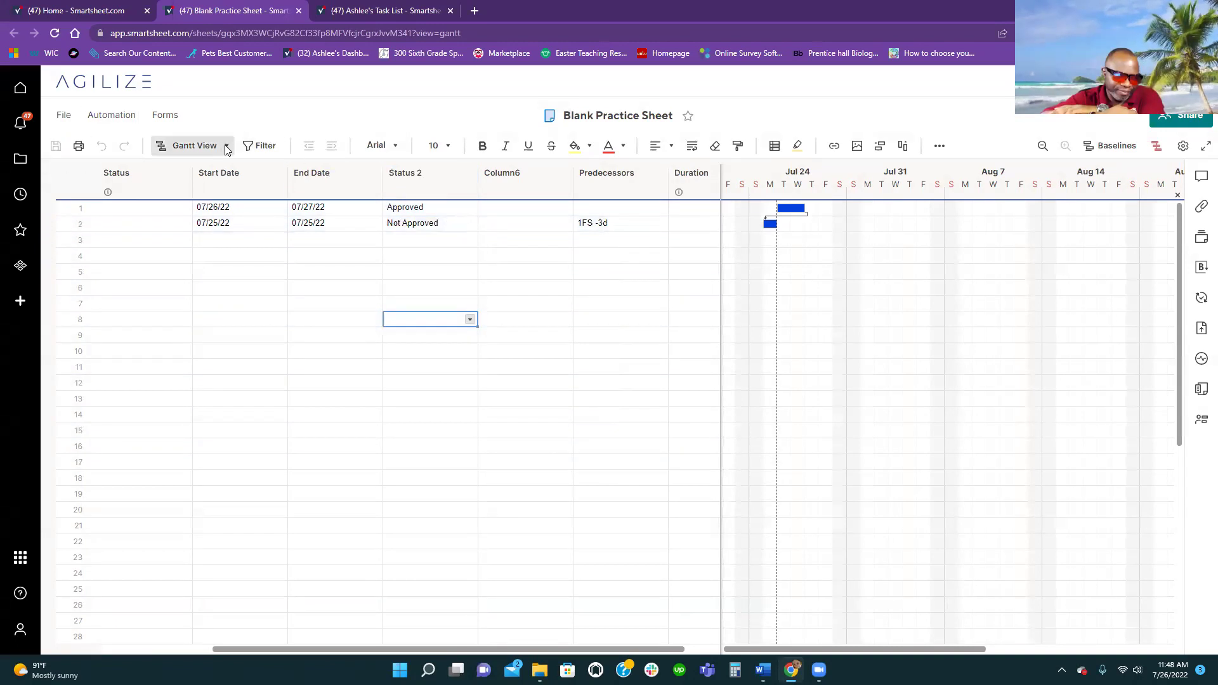
- Switch to Card View and move row 1's card to On Hold and row 2's to Not Approved
{"action": "left_click", "coordinate": [228, 150]}
{"action": "left_click", "coordinate": [222, 217]}
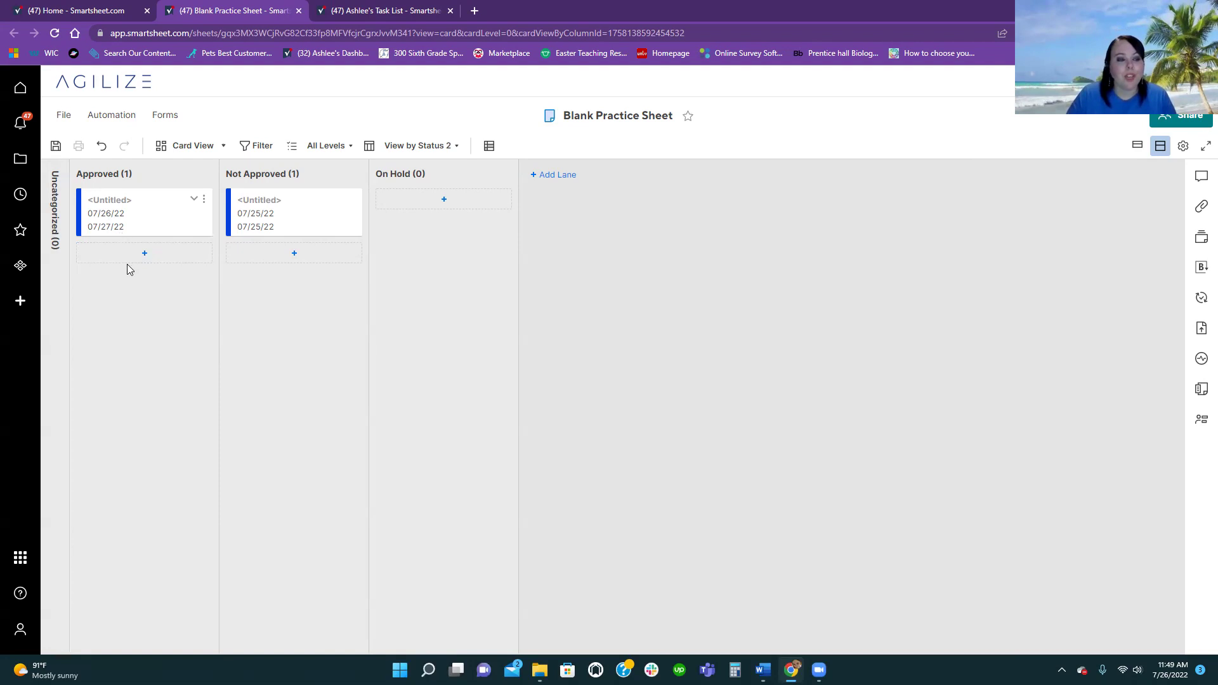
{"action": "left_click_drag", "start_coordinate": [123, 219], "coordinate": [272, 272]}
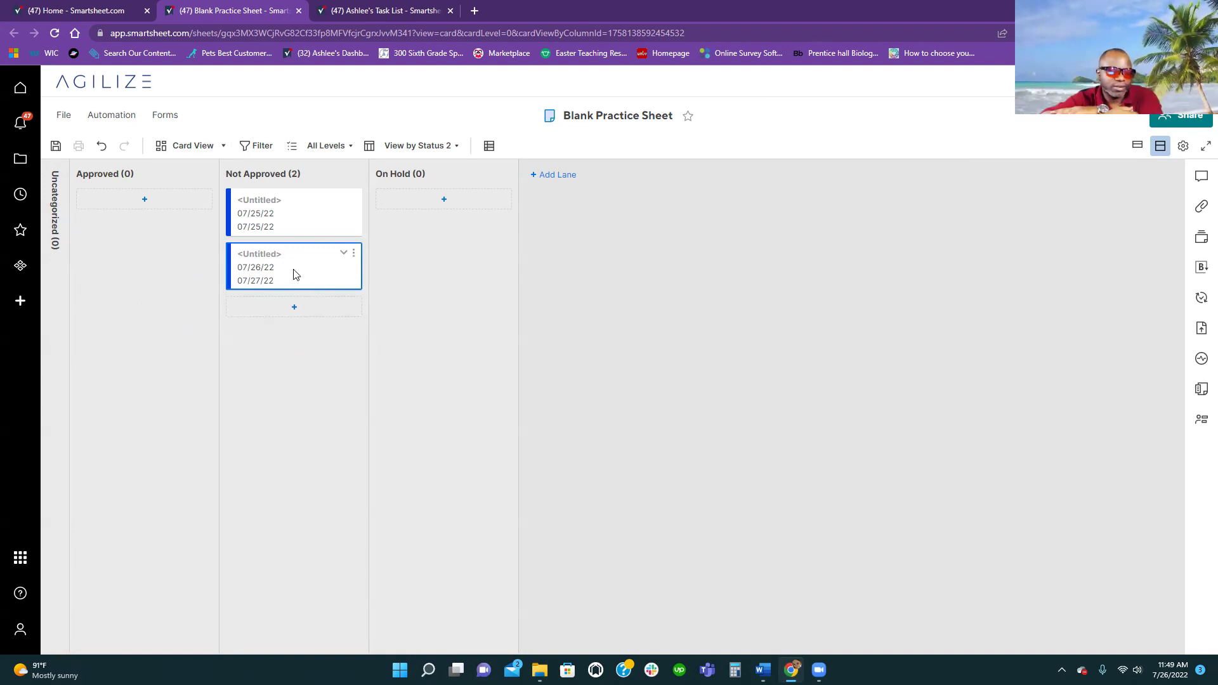
{"action": "left_click_drag", "start_coordinate": [294, 275], "coordinate": [430, 212]}
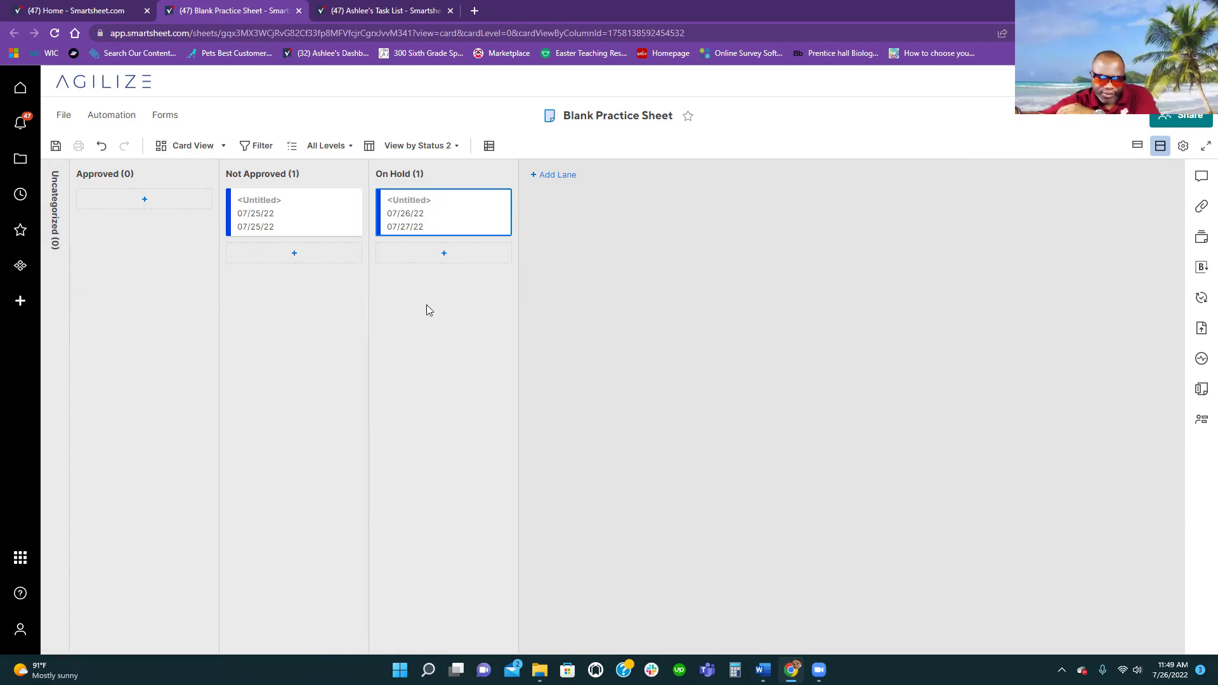
- Add a 'Waiting for Approval' lane to the board, then switch back to Grid View
{"action": "left_click", "coordinate": [547, 175]}
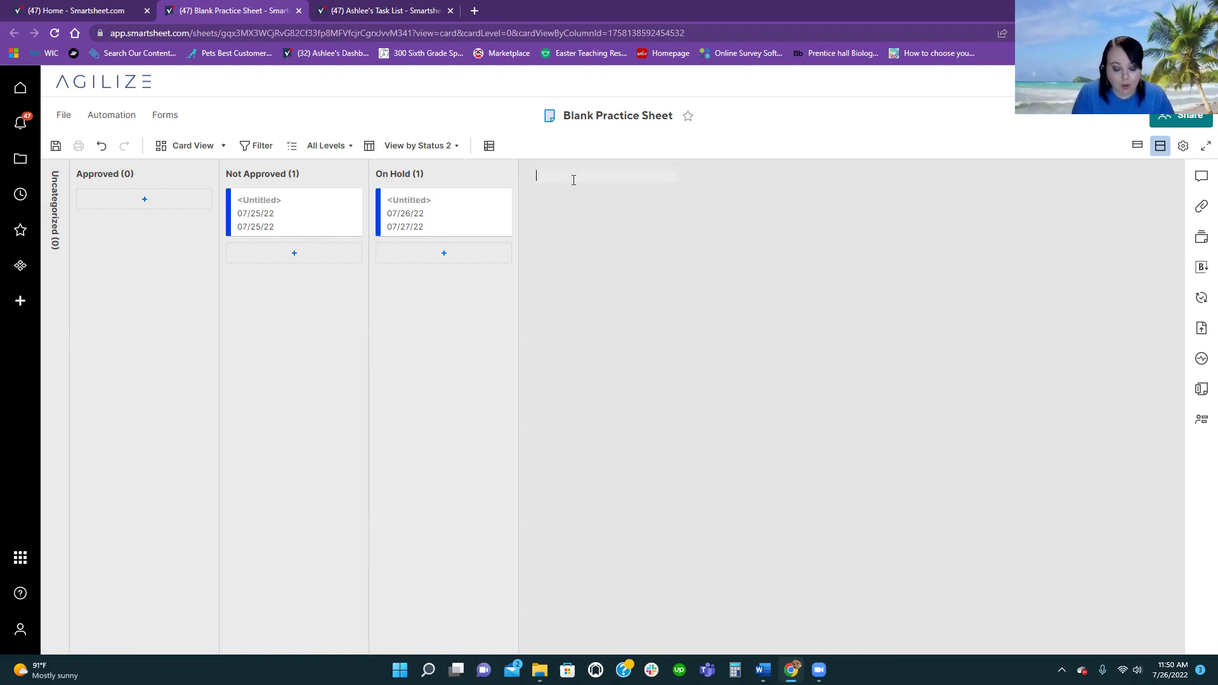
{"action": "type", "text": "Waiting for Approval"}
{"action": "key", "text": "Return"}
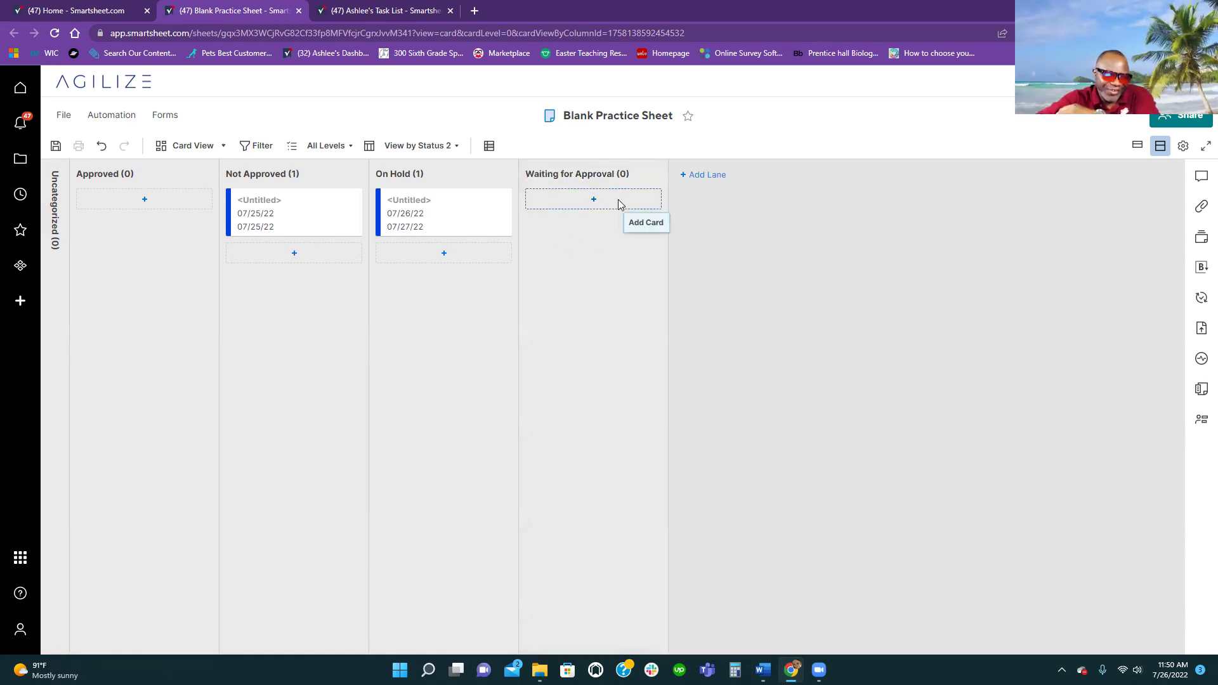
{"action": "left_click", "coordinate": [170, 147]}
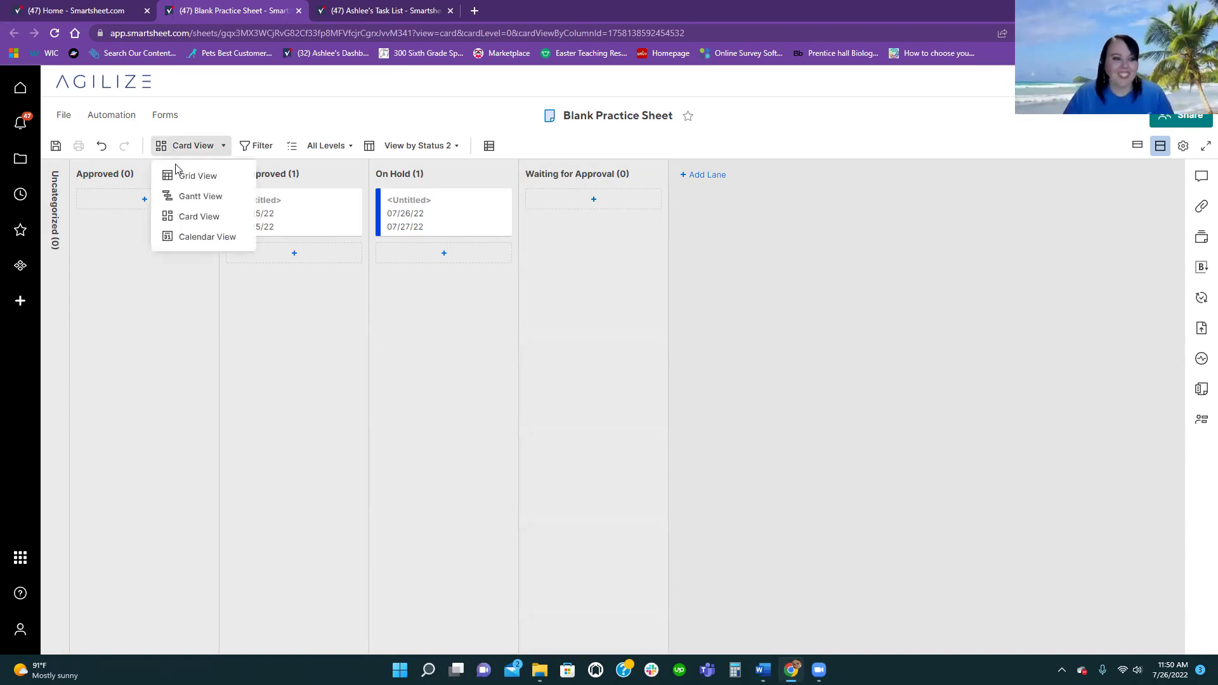
{"action": "left_click", "coordinate": [179, 175]}
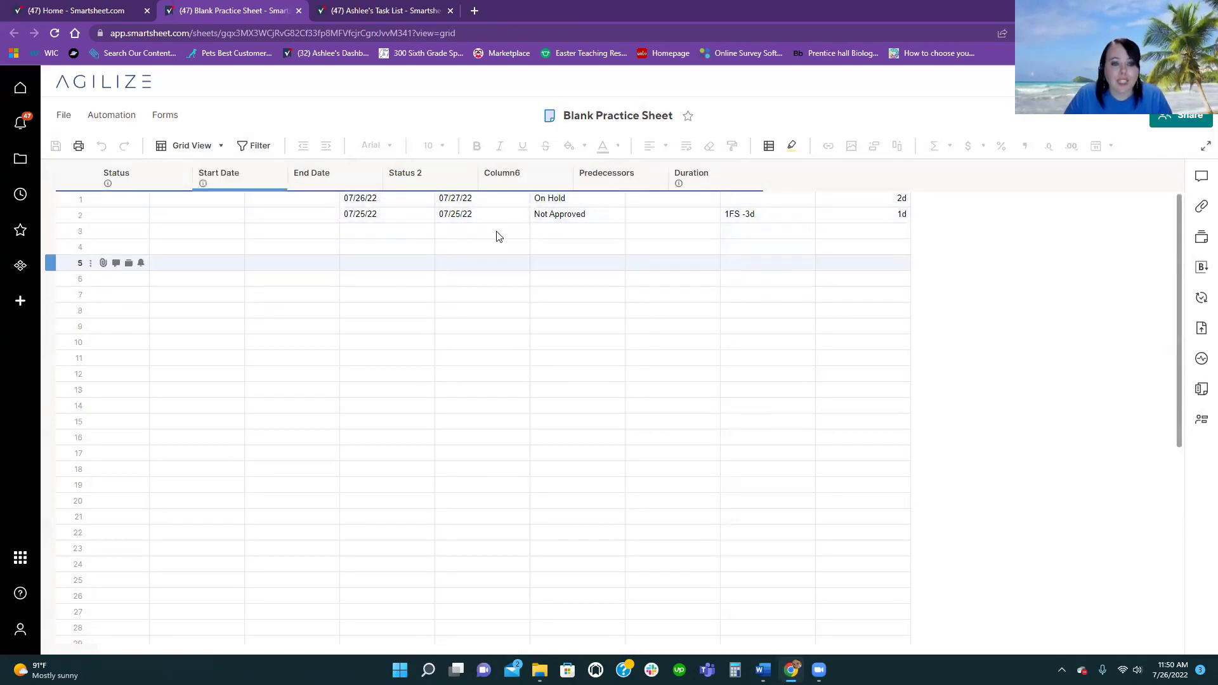
- Inspect the Column6 and Start Date column properties, closing both without changes
{"action": "left_click", "coordinate": [530, 184]}
{"action": "double_click", "coordinate": [530, 184]}
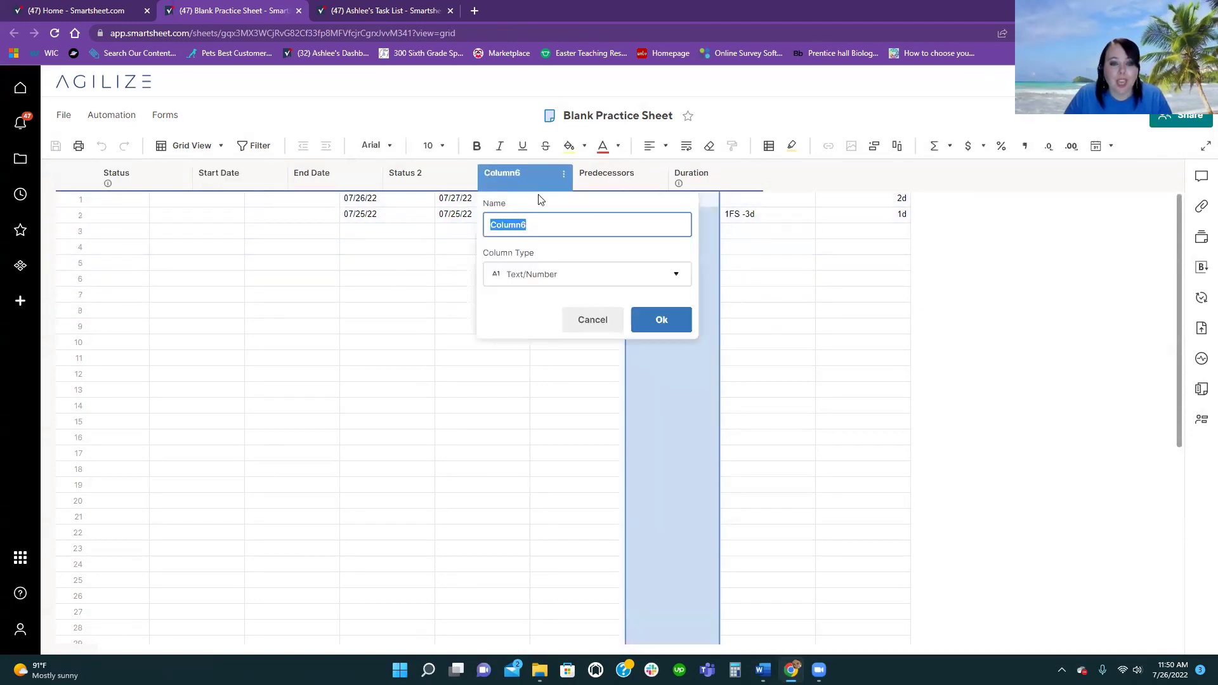
{"action": "left_click", "coordinate": [591, 319]}
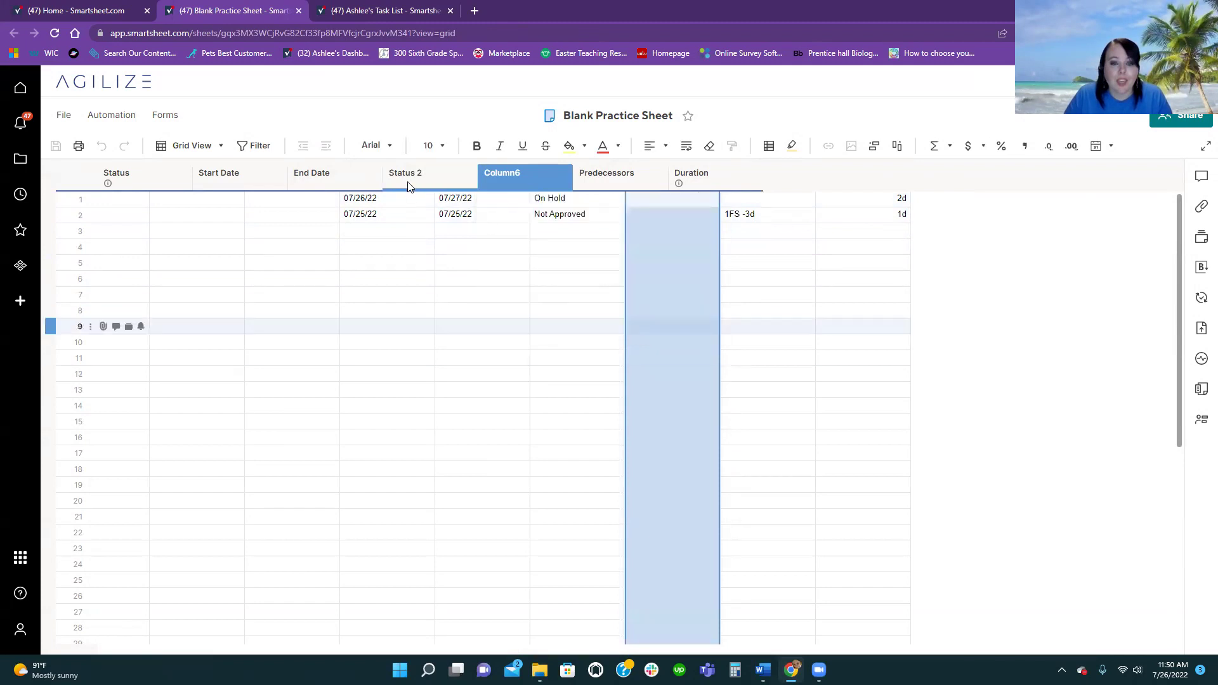
{"action": "left_click", "coordinate": [235, 178]}
{"action": "double_click", "coordinate": [235, 178]}
{"action": "key", "text": "Escape"}
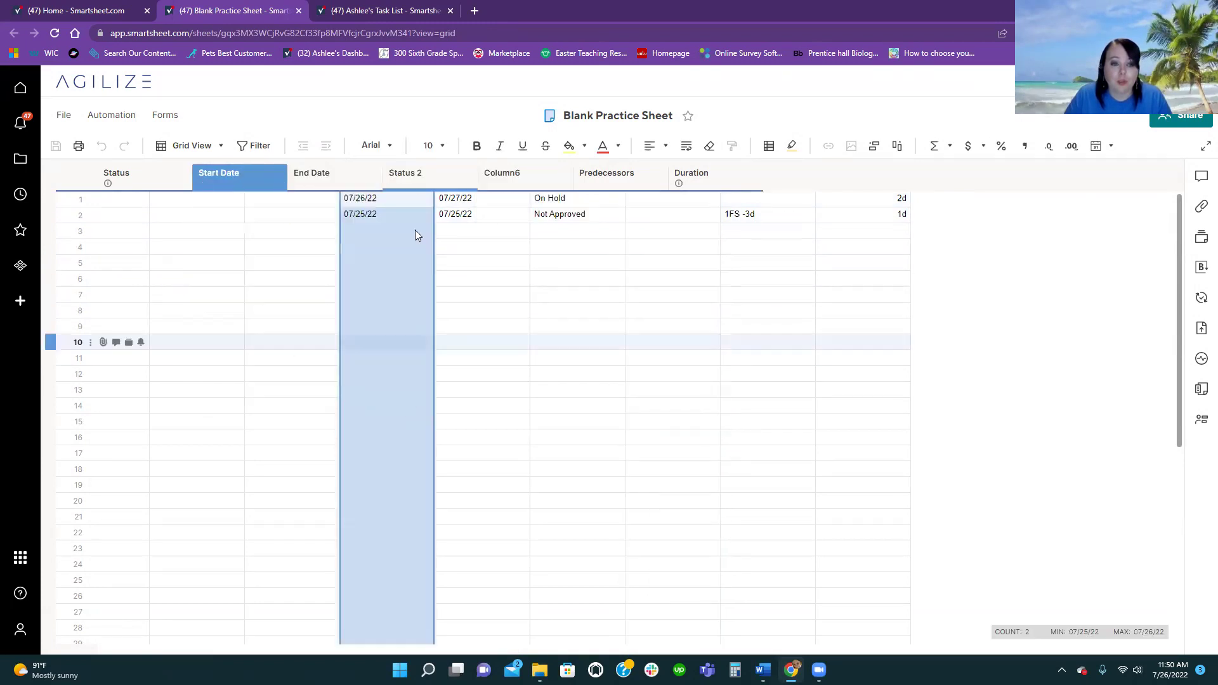
- Refresh the sheet and confirm Waiting for Approval appears in the Status 2 values
{"action": "left_click", "coordinate": [60, 115]}
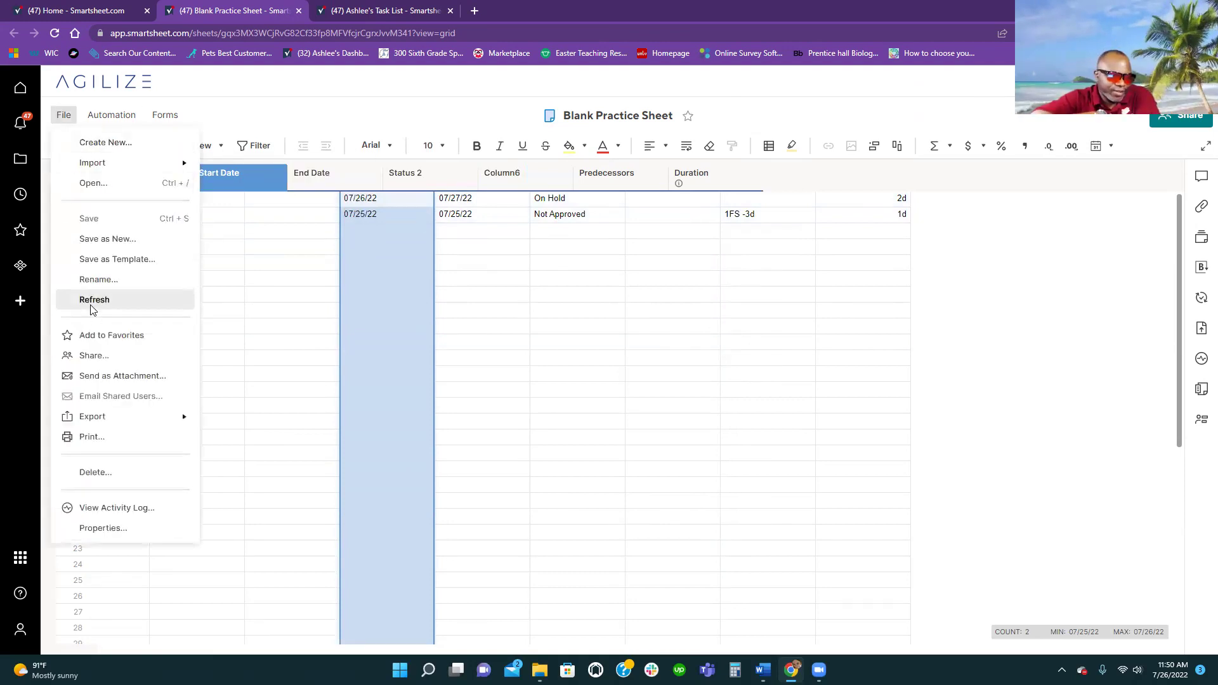
{"action": "left_click", "coordinate": [91, 302]}
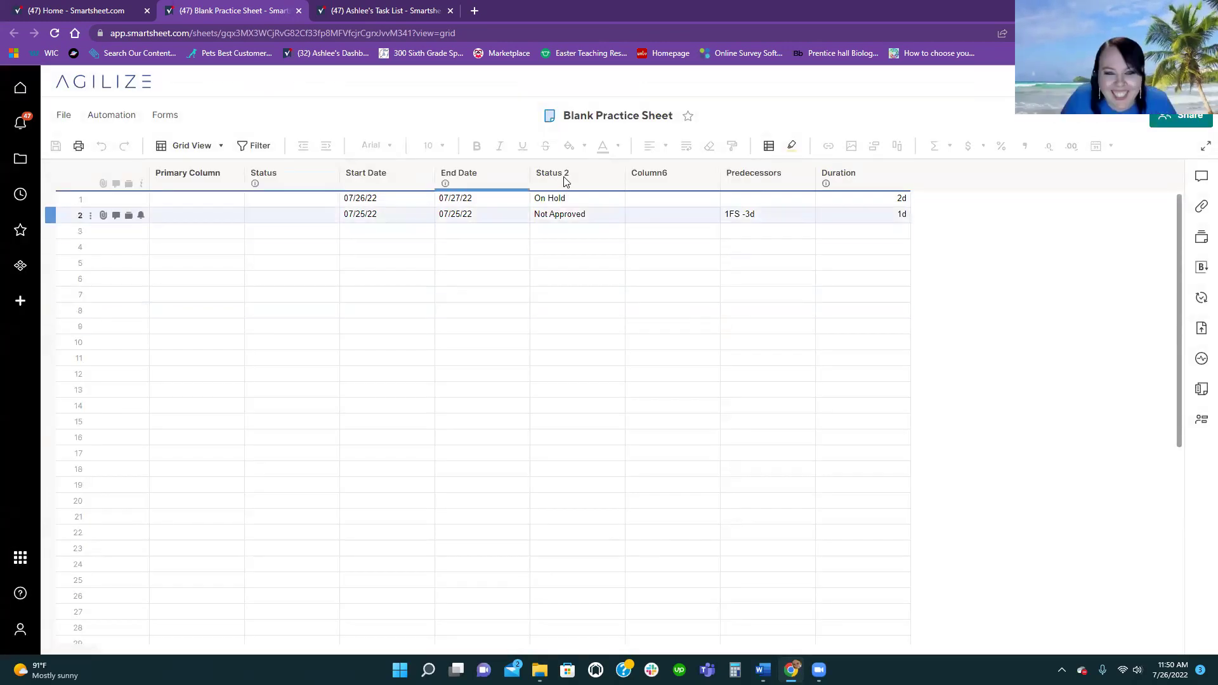
{"action": "double_click", "coordinate": [563, 175]}
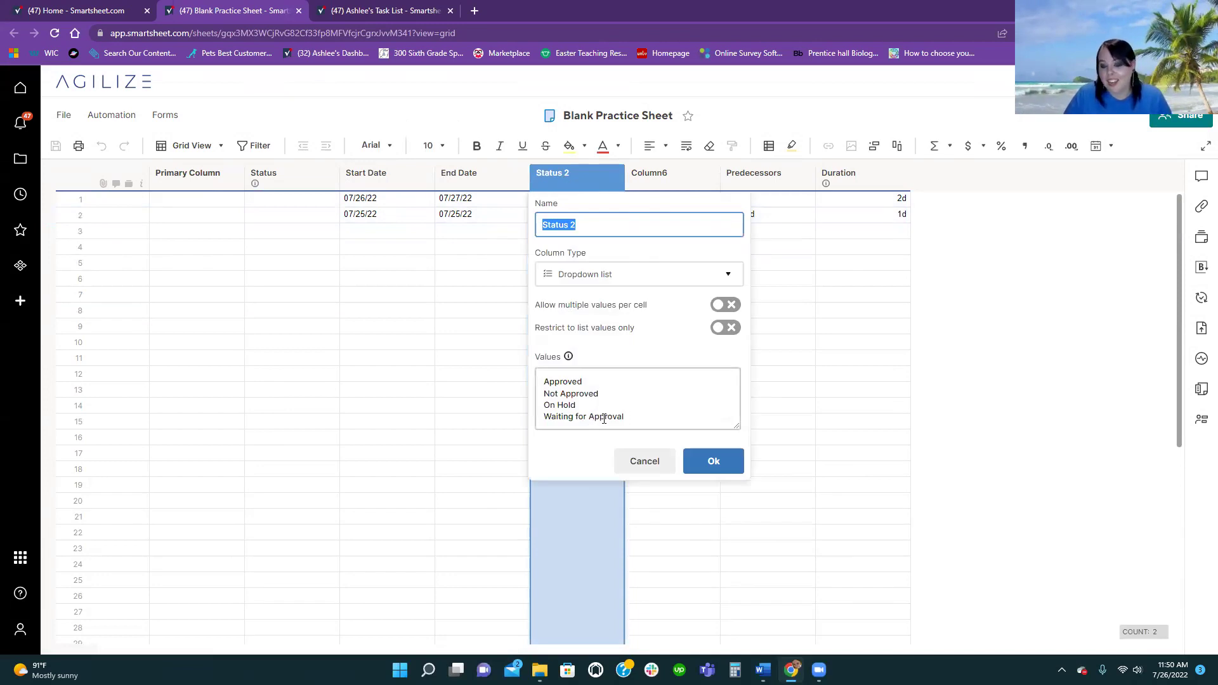
{"action": "left_click_drag", "start_coordinate": [625, 417], "coordinate": [542, 418]}
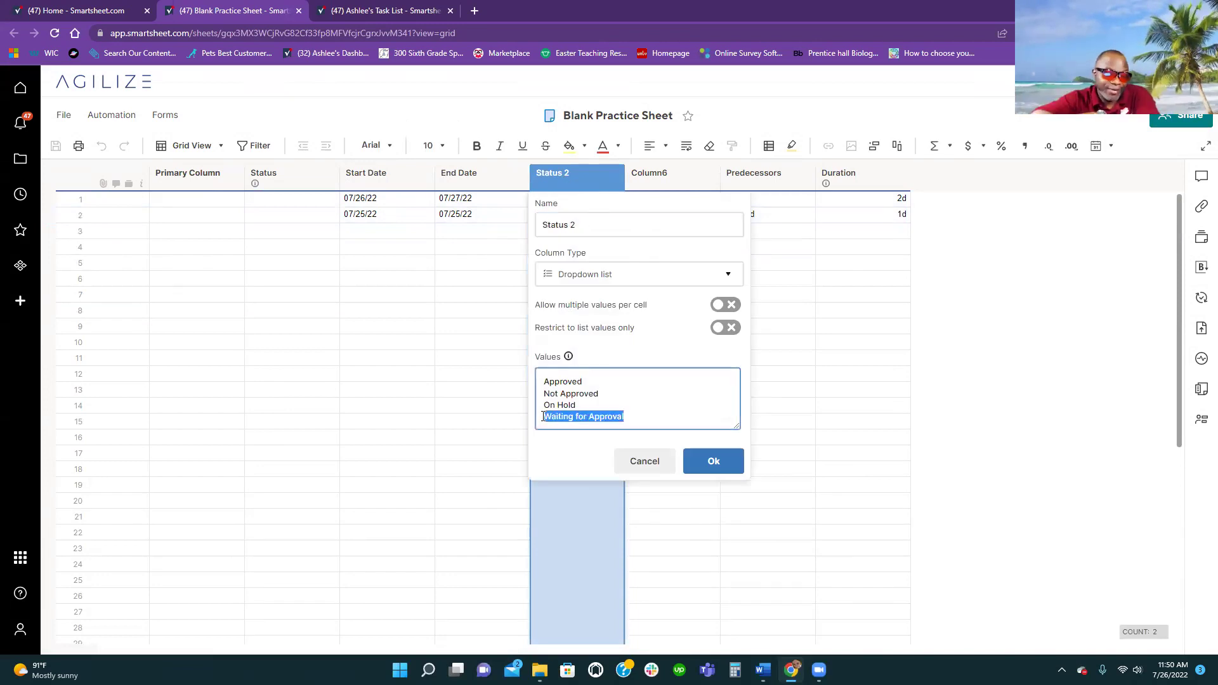
{"action": "left_click", "coordinate": [659, 420]}
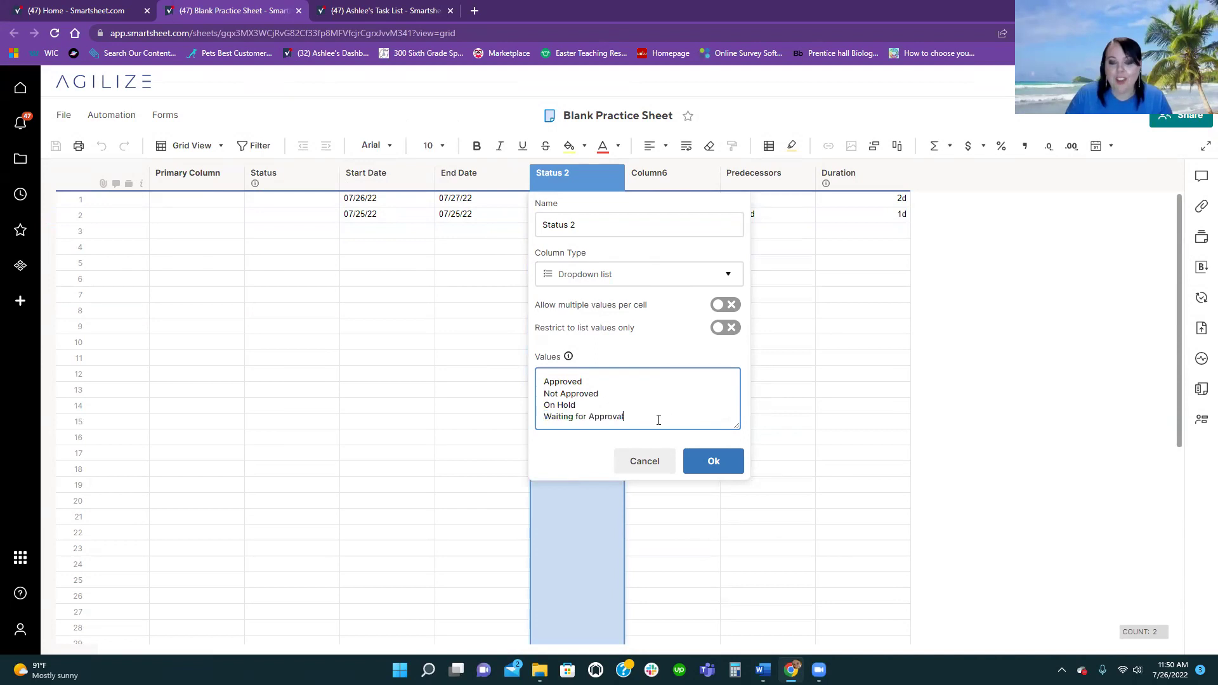
{"action": "left_click", "coordinate": [645, 460]}
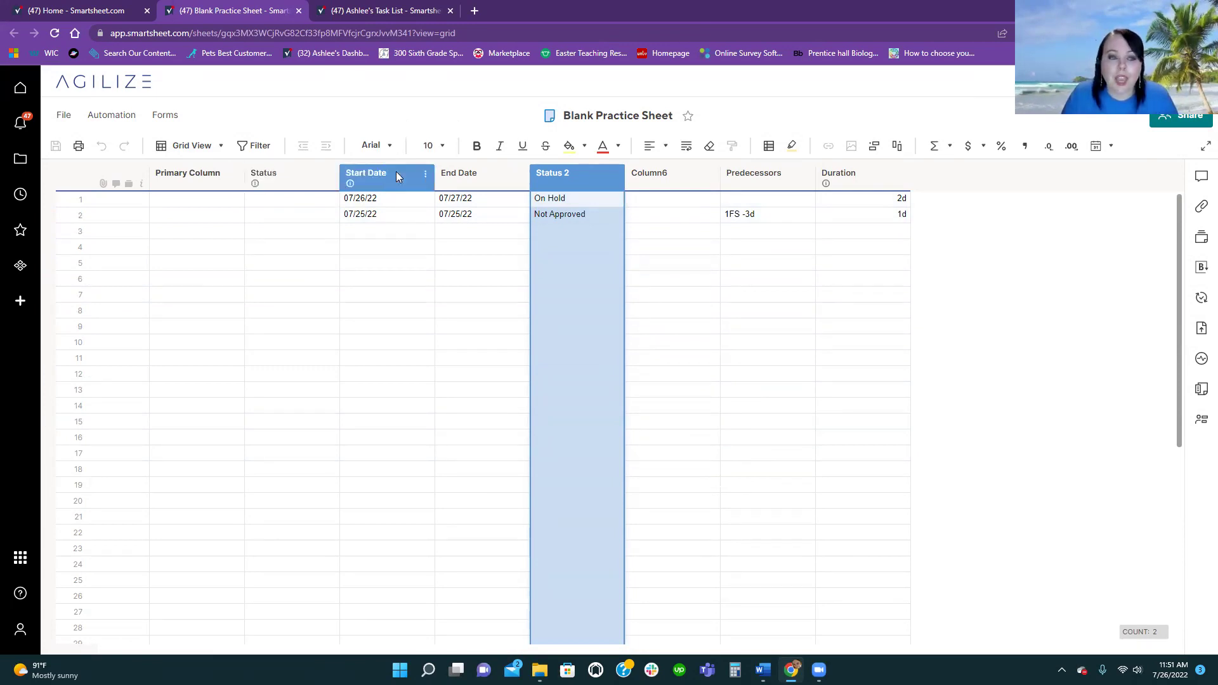
{"action": "right_click", "coordinate": [292, 180]}
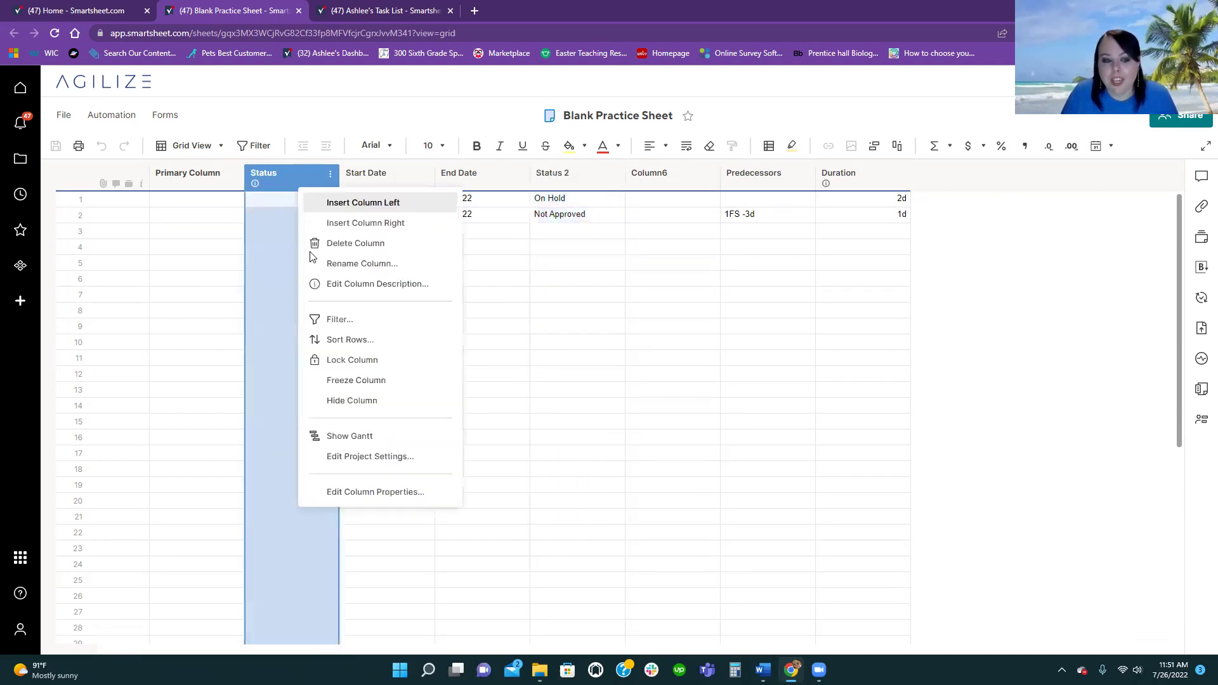
{"action": "left_click", "coordinate": [353, 383]}
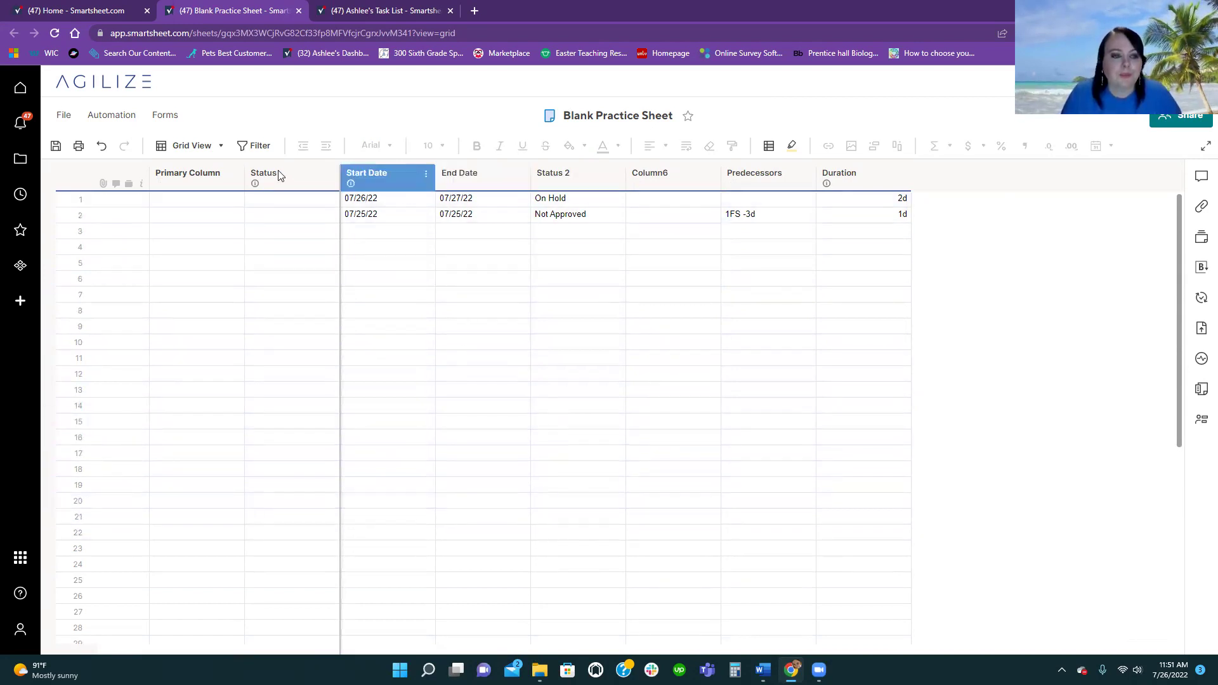
{"action": "right_click", "coordinate": [311, 172]}
{"action": "left_click", "coordinate": [392, 400]}
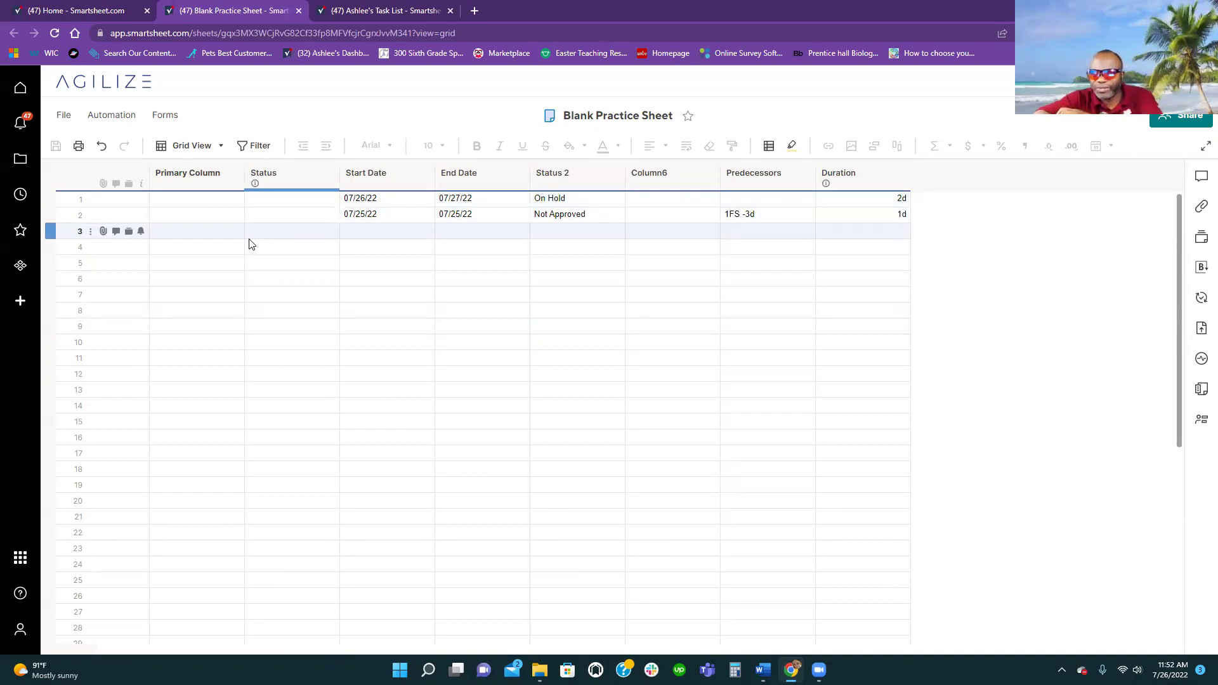
- Enter Project 1 and Project 2 in rows 1 and 2 of the Primary Column
{"action": "left_click", "coordinate": [197, 203]}
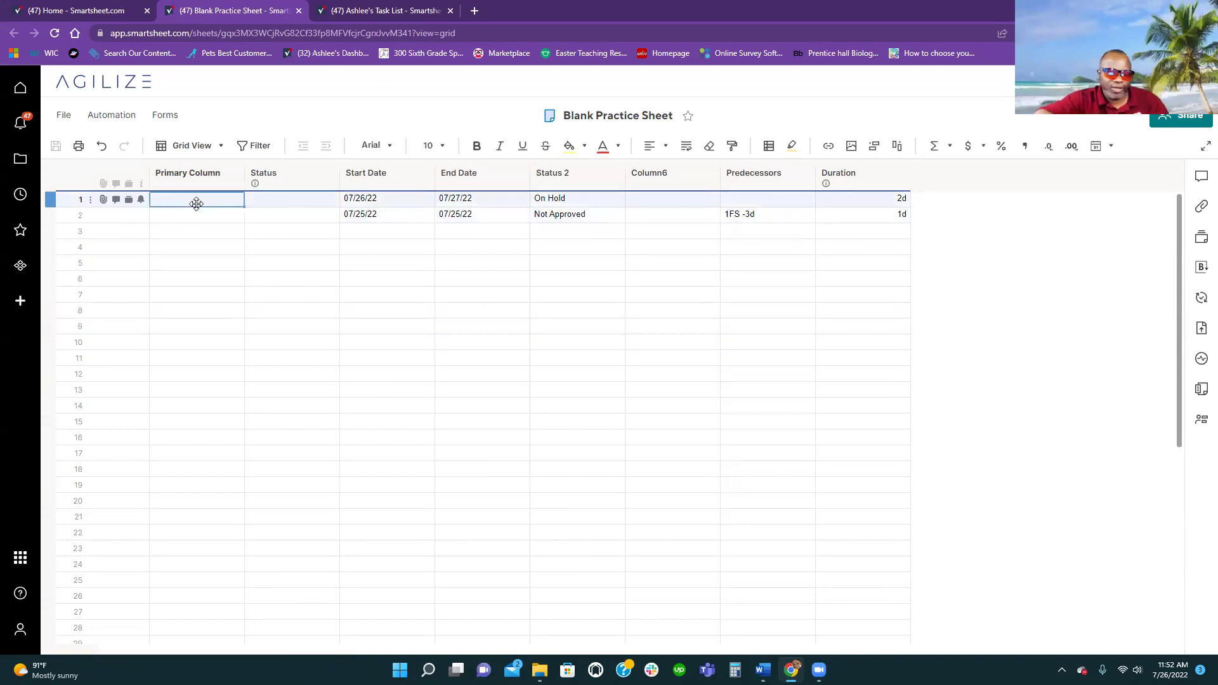
{"action": "type", "text": "Project 1"}
{"action": "key", "text": "Return"}
{"action": "type", "text": "Project 2"}
{"action": "key", "text": "Return"}
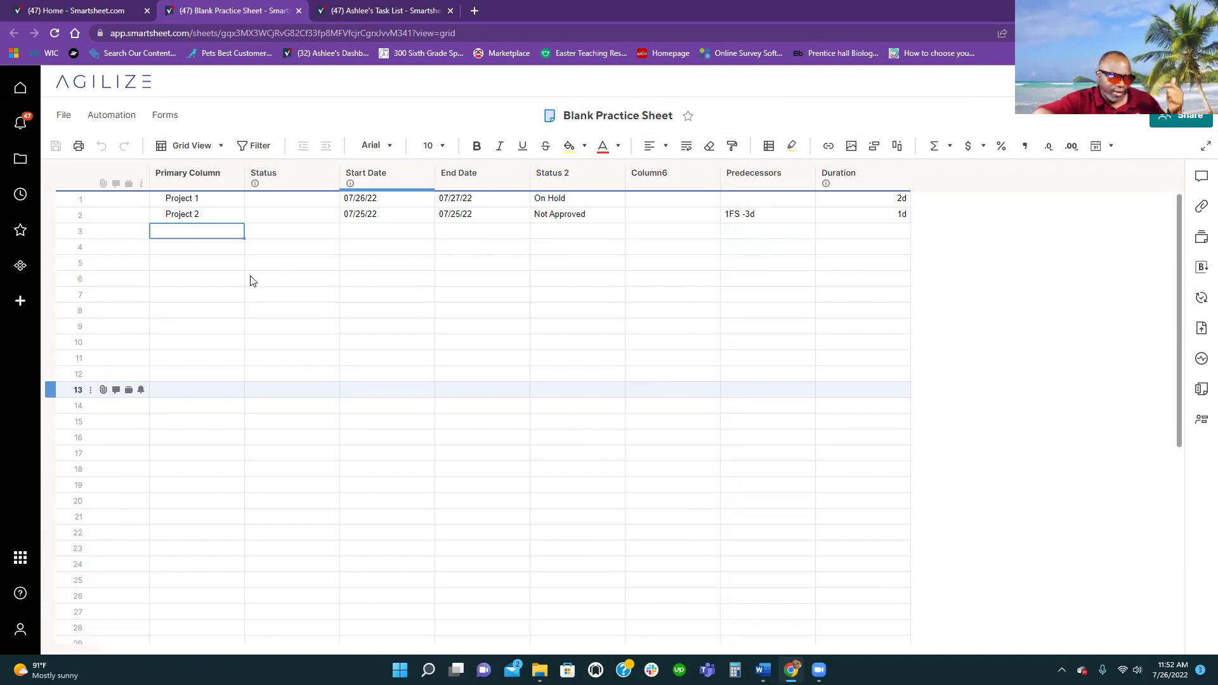
- Switch to Calendar View with date ranges from Start Date to End Date
{"action": "left_click", "coordinate": [222, 147]}
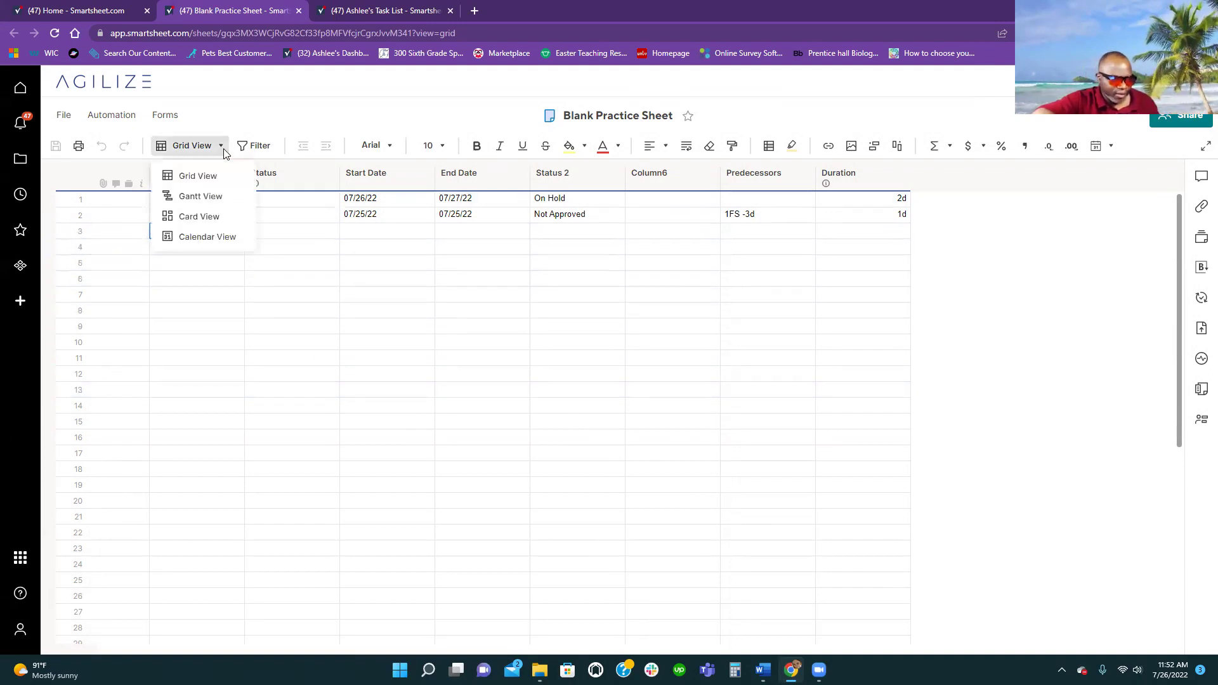
{"action": "left_click", "coordinate": [209, 237]}
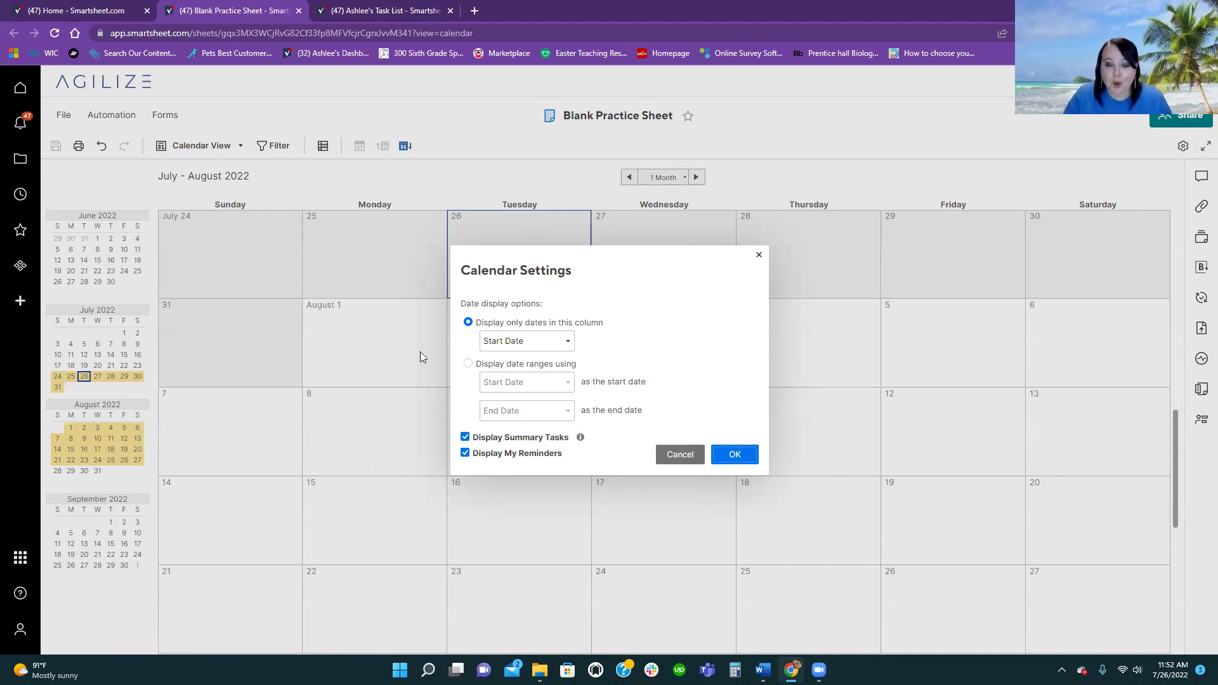
{"action": "left_click", "coordinate": [544, 345]}
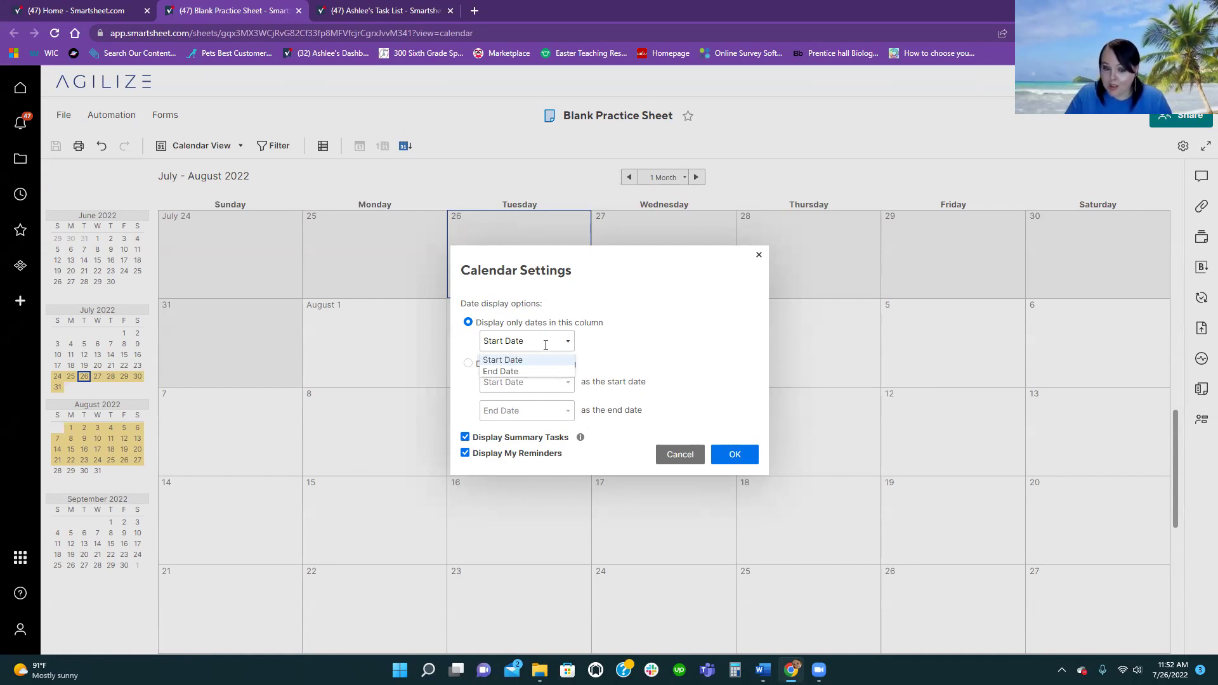
{"action": "left_click", "coordinate": [546, 344]}
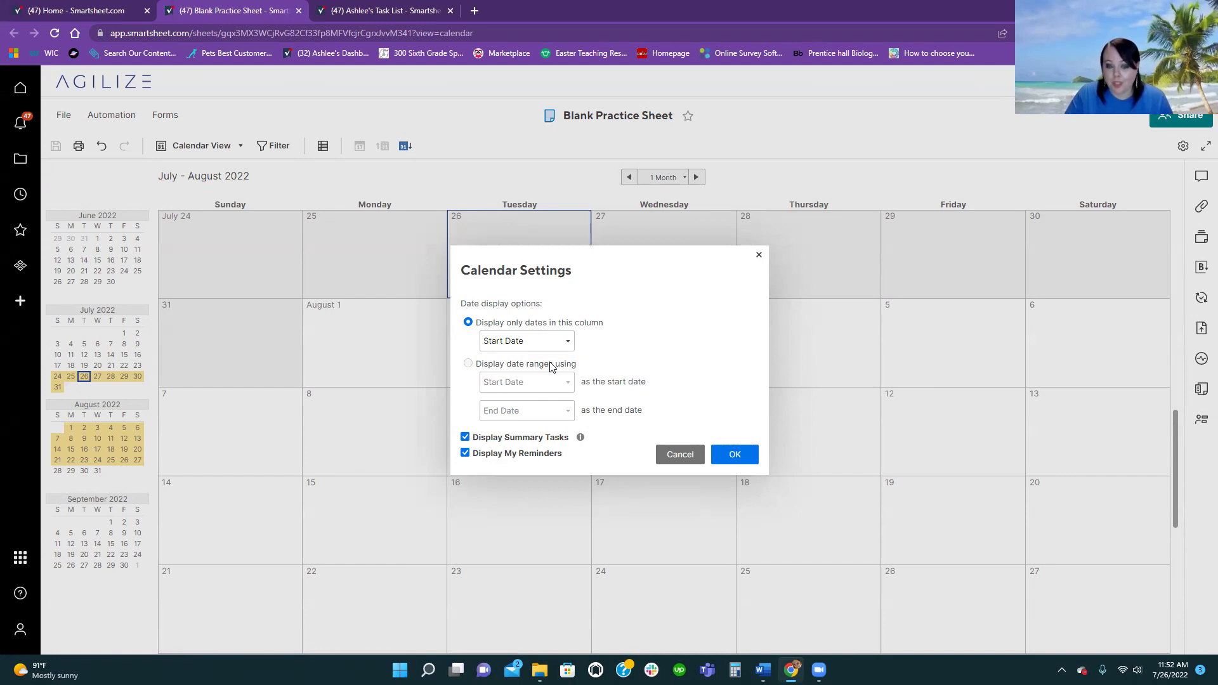
{"action": "left_click", "coordinate": [551, 365]}
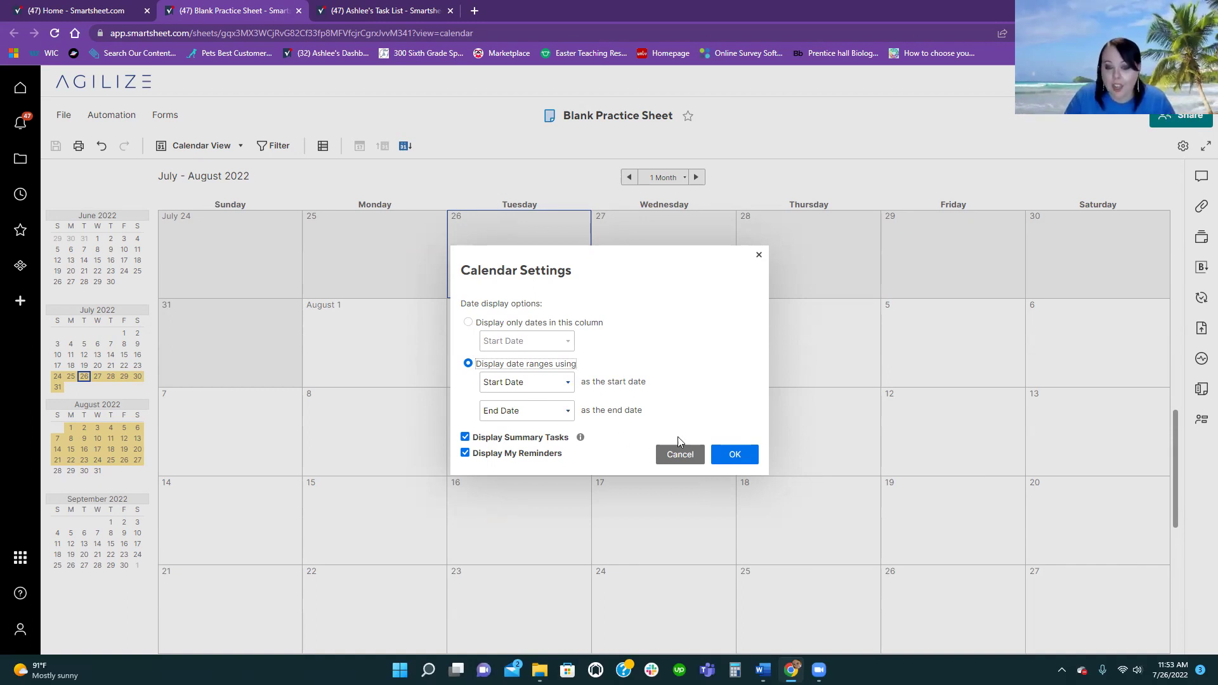
{"action": "left_click", "coordinate": [736, 455]}
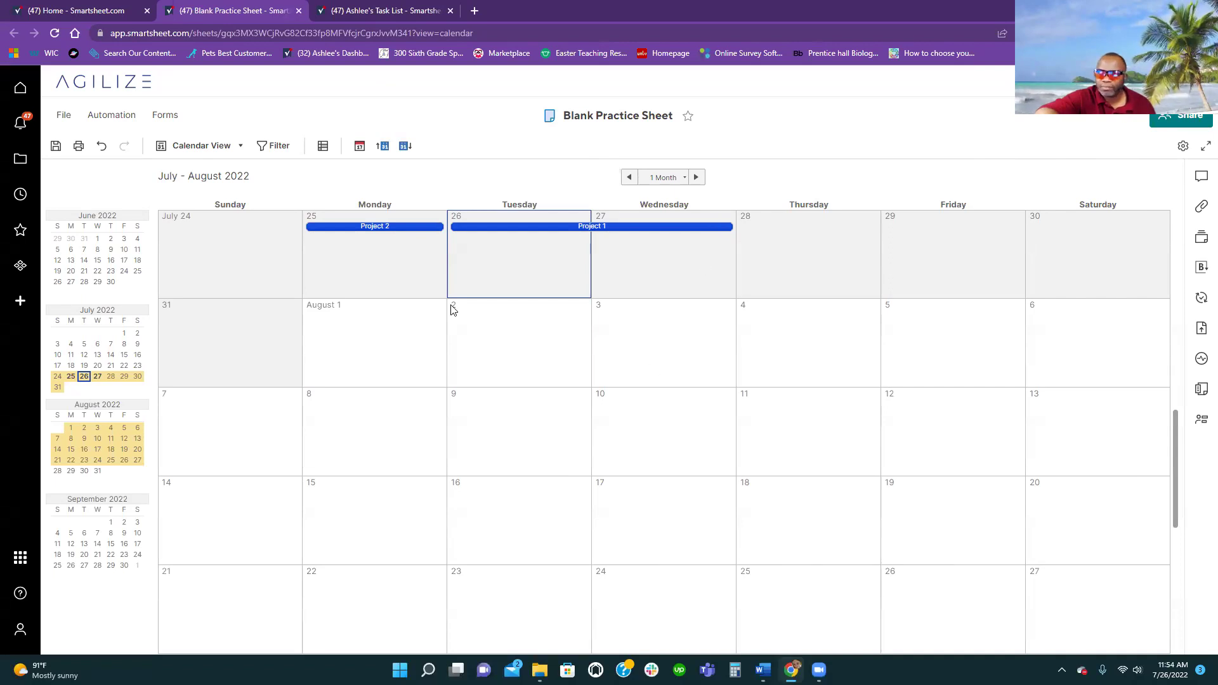
- Switch the sheet from Calendar View to Grid View to show the Project 1 and Project 2 rows
{"action": "left_click", "coordinate": [240, 151]}
{"action": "left_click", "coordinate": [238, 173]}
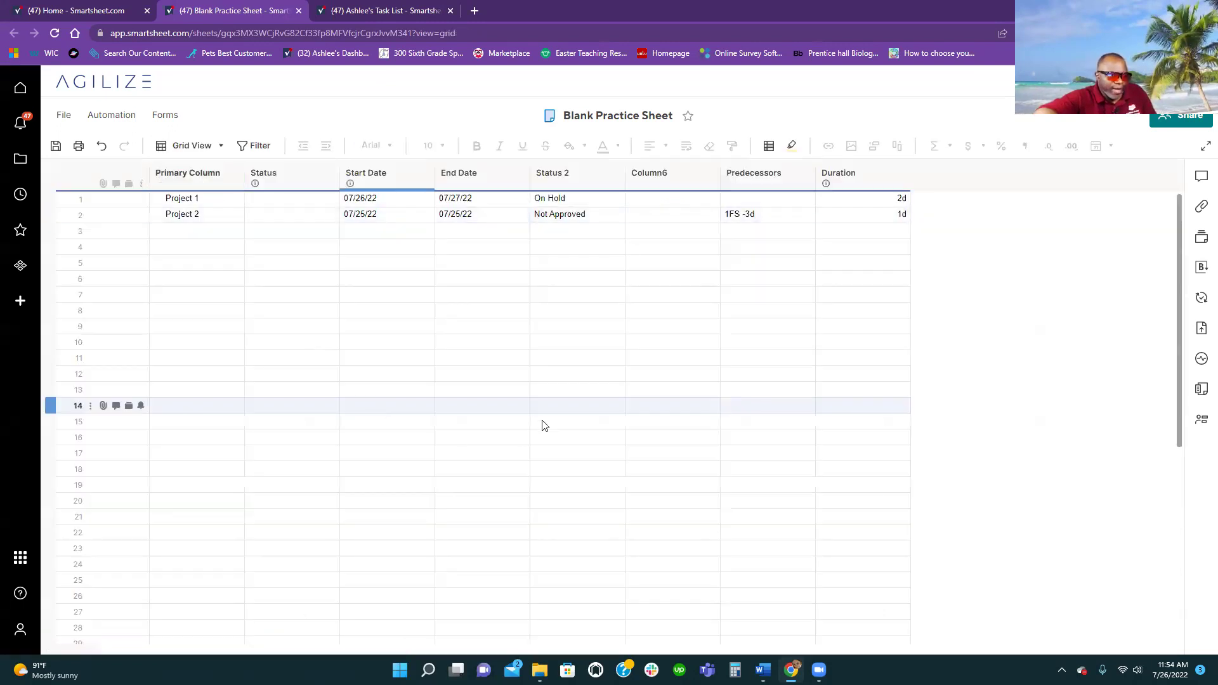